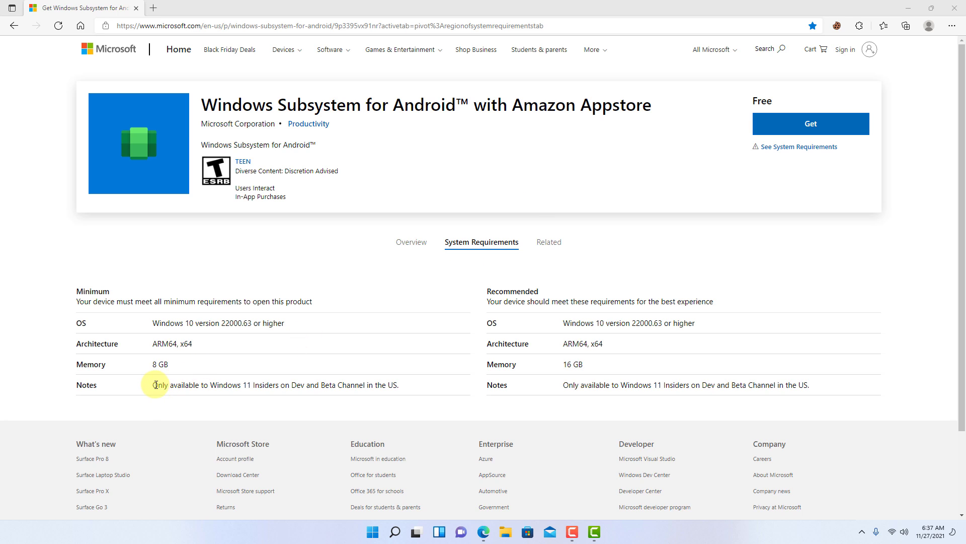
Highlight the Insider-only note, 8 GB memory, architecture and Windows build requirements, then open Start.
{"action": "left_click_drag", "start_coordinate": [153, 385], "coordinate": [412, 382]}
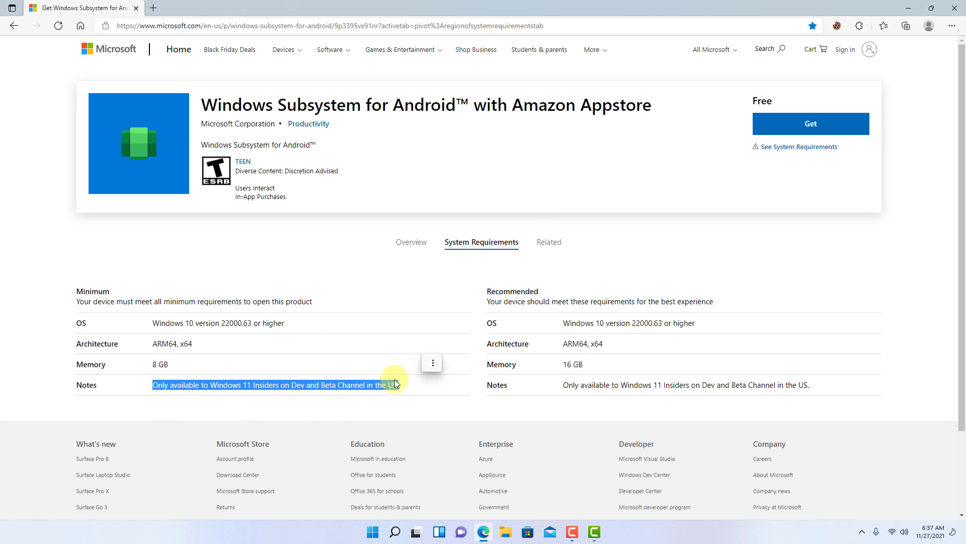
{"action": "left_click_drag", "start_coordinate": [145, 364], "coordinate": [281, 324]}
{"action": "left_click", "coordinate": [157, 346]}
{"action": "left_click", "coordinate": [152, 323]}
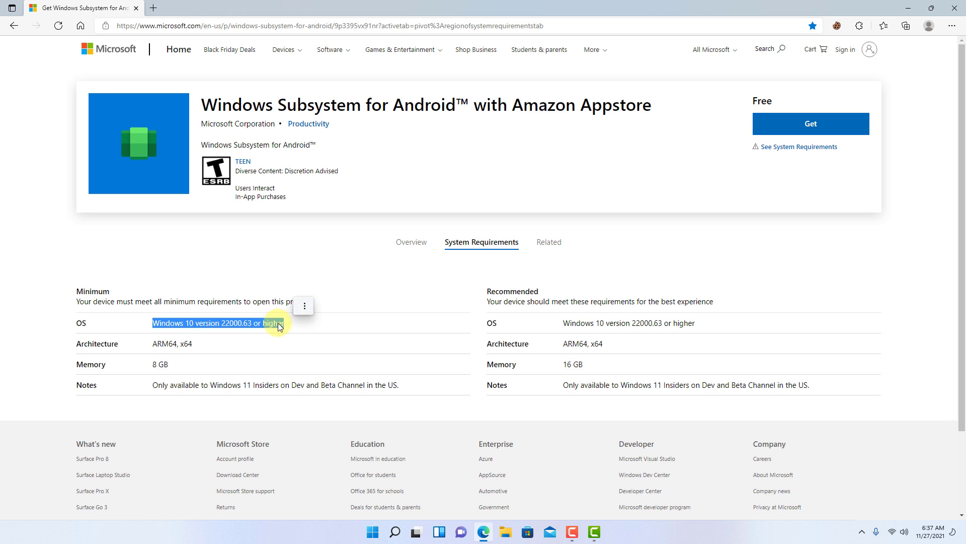
{"action": "left_click", "coordinate": [274, 324]}
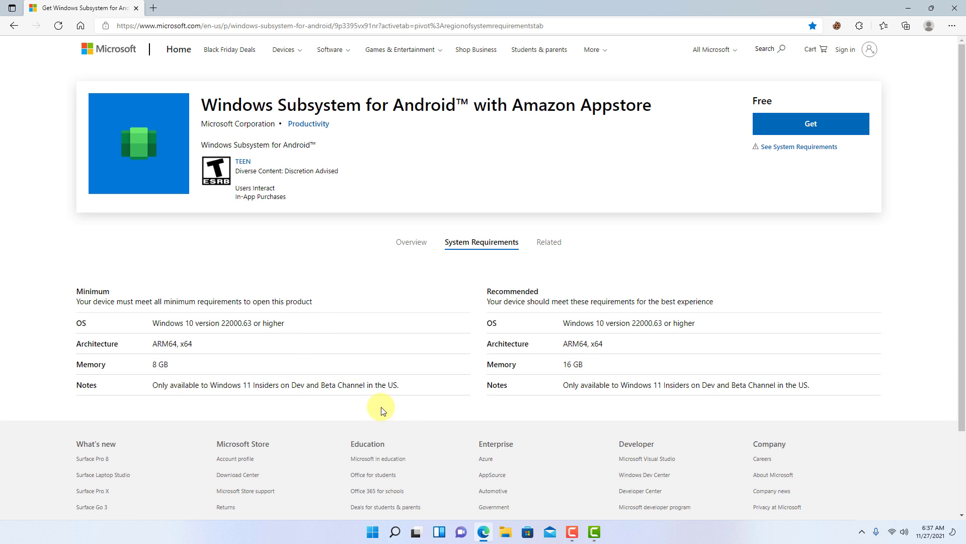
{"action": "left_click", "coordinate": [377, 532]}
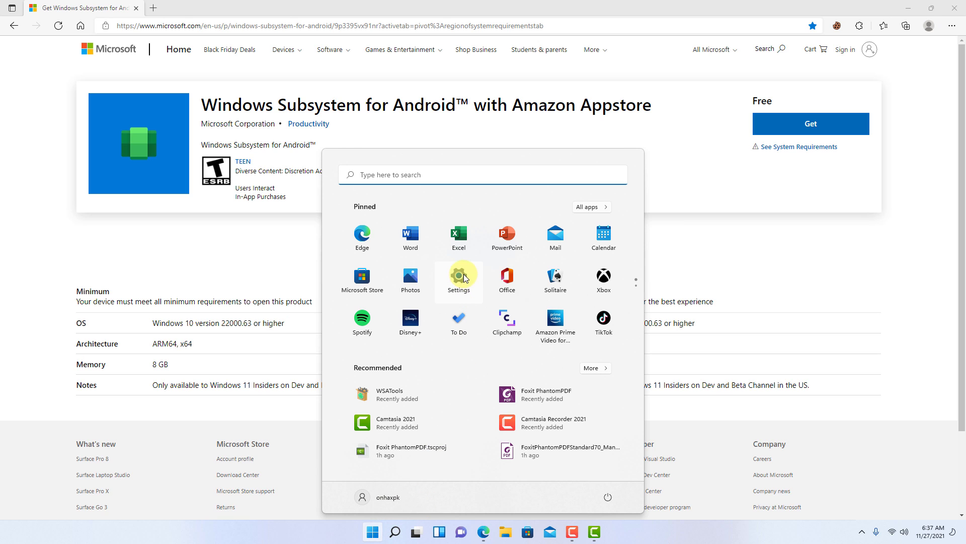
Open Settings > About and highlight OS build 22000.348, 16.0 GB RAM and the 64-bit system type.
{"action": "left_click", "coordinate": [462, 278]}
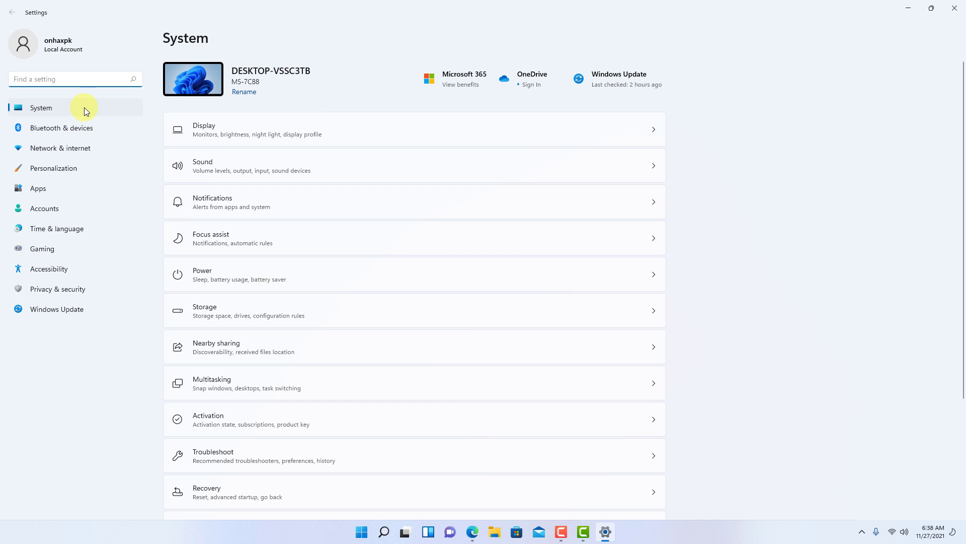
{"action": "scroll", "coordinate": [267, 277], "scroll_direction": "down", "scroll_amount": 5}
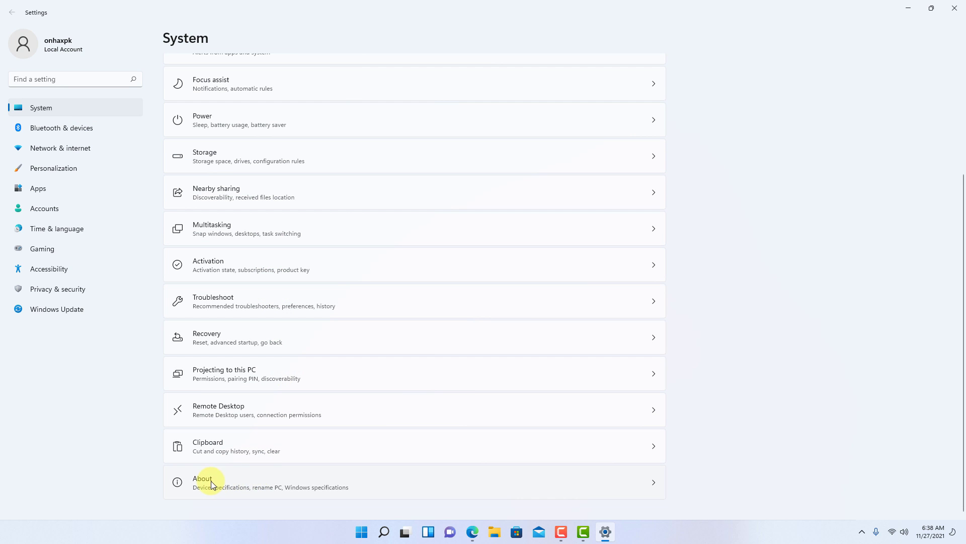
{"action": "left_click", "coordinate": [211, 484]}
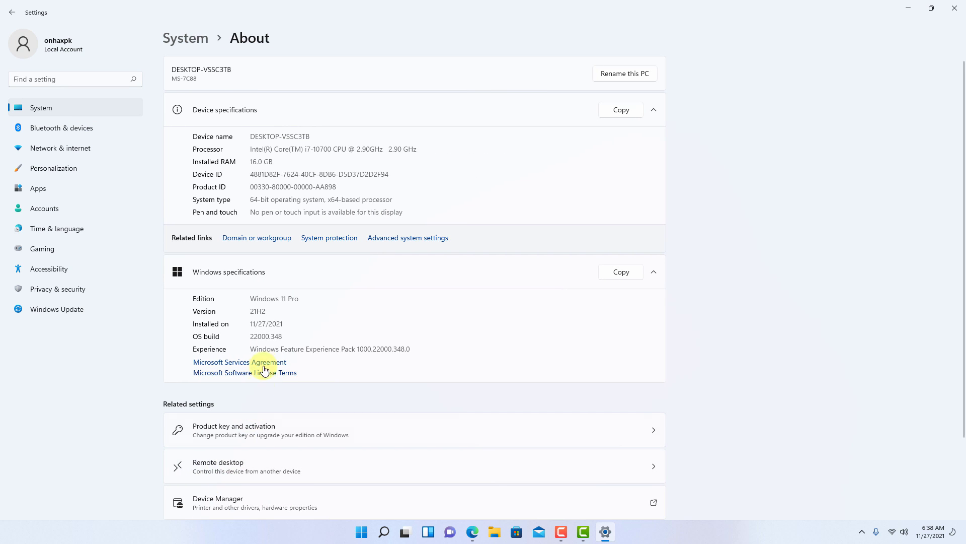
{"action": "left_click_drag", "start_coordinate": [252, 335], "coordinate": [283, 336]}
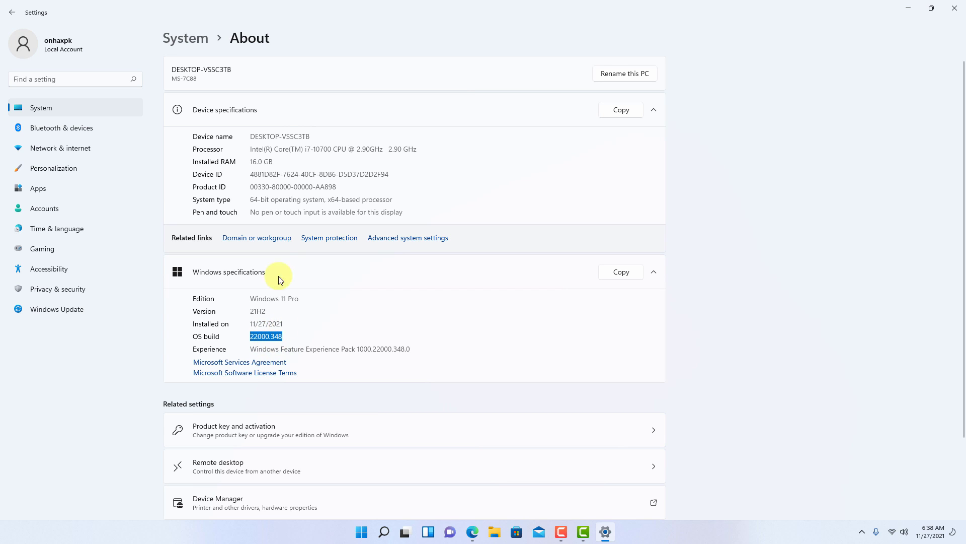
{"action": "left_click", "coordinate": [252, 162]}
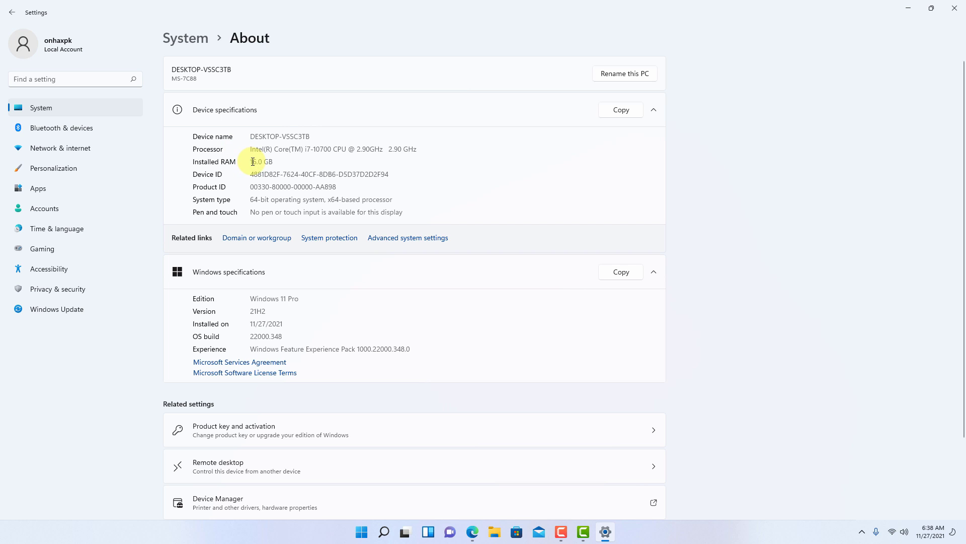
{"action": "left_click_drag", "start_coordinate": [253, 161], "coordinate": [275, 161]}
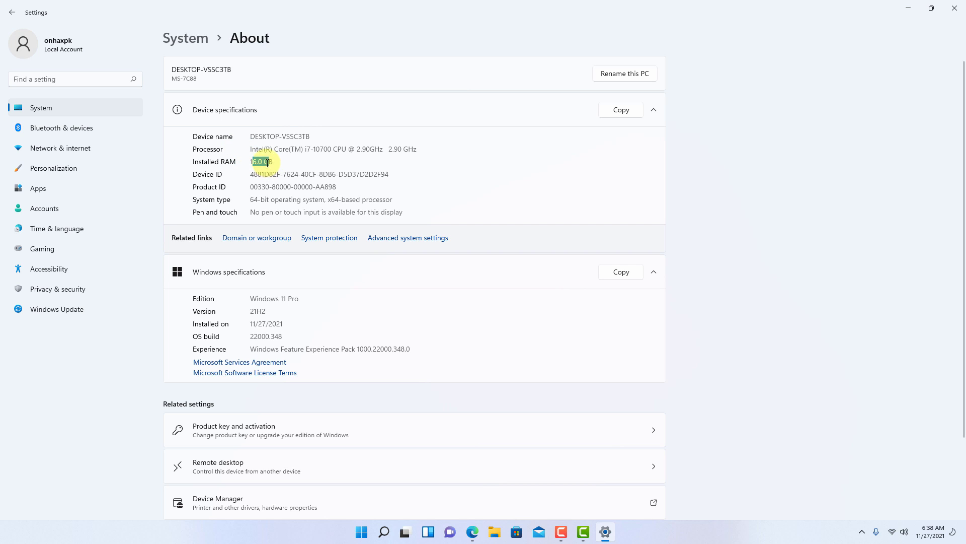
{"action": "left_click", "coordinate": [271, 203]}
{"action": "left_click_drag", "start_coordinate": [255, 205], "coordinate": [353, 201]}
{"action": "left_click", "coordinate": [386, 191]}
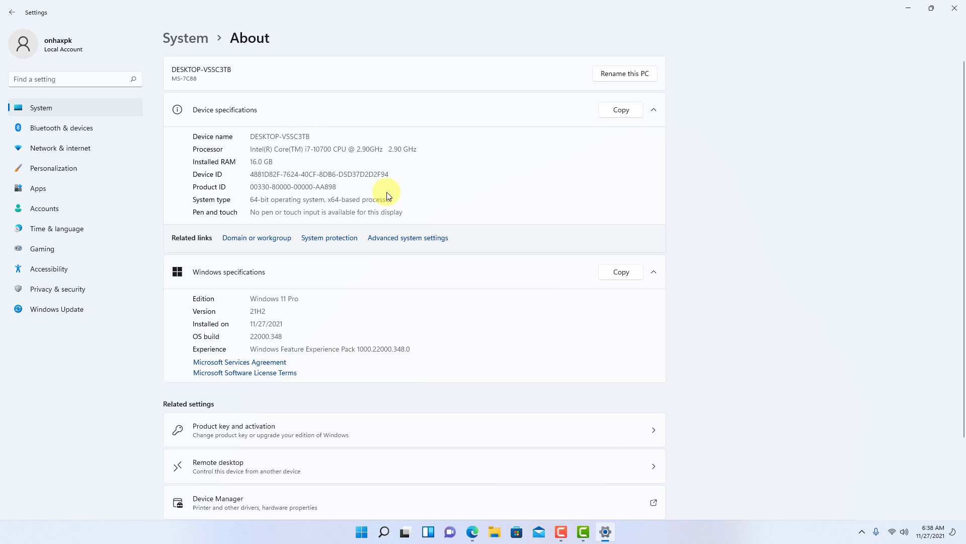
Join the Windows Insider Program on the Beta Channel, accepting the account and device agreements.
{"action": "left_click", "coordinate": [110, 309]}
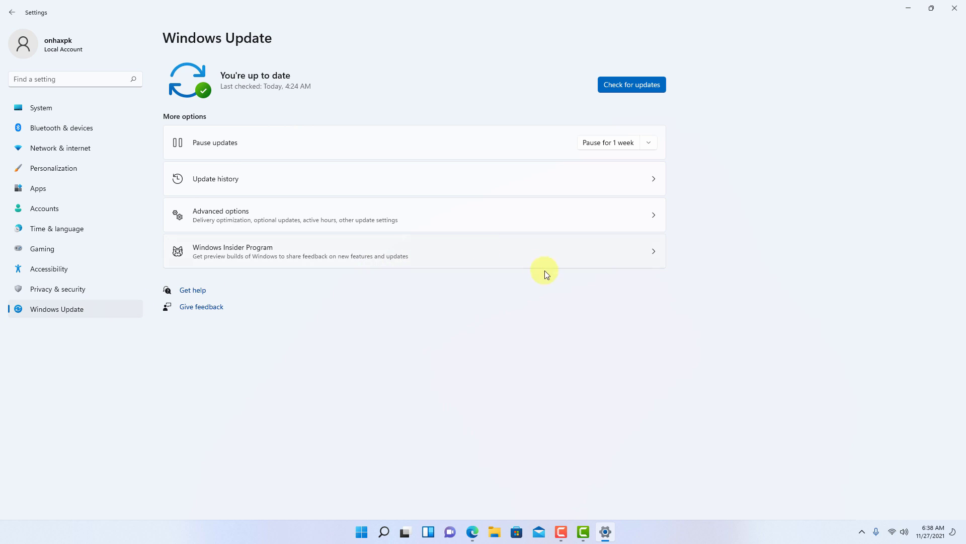
{"action": "left_click", "coordinate": [525, 252]}
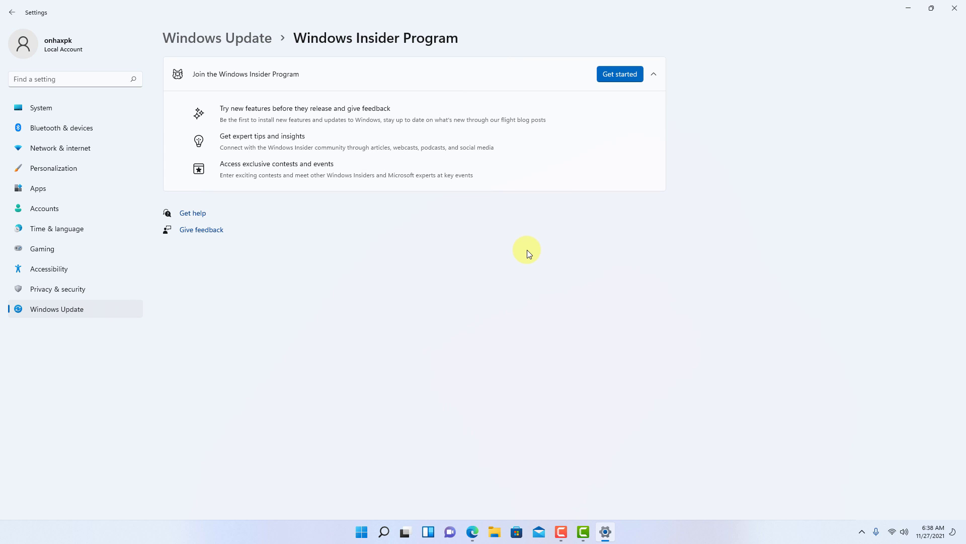
{"action": "left_click", "coordinate": [621, 75]}
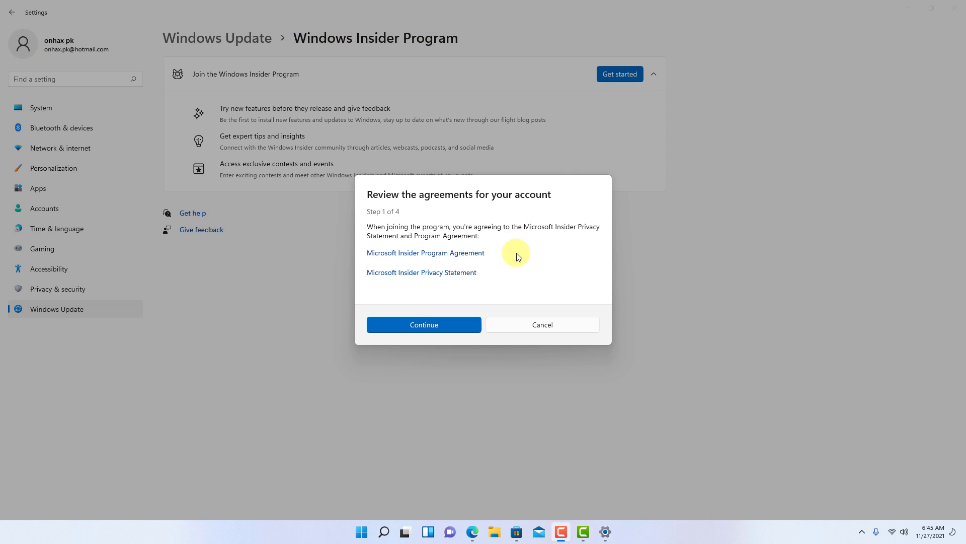
{"action": "left_click", "coordinate": [458, 326]}
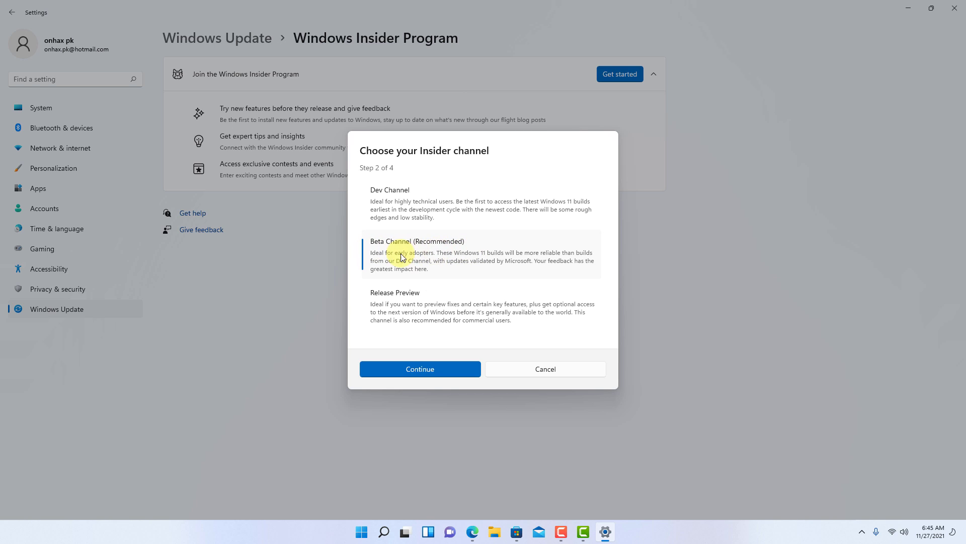
{"action": "left_click", "coordinate": [444, 371]}
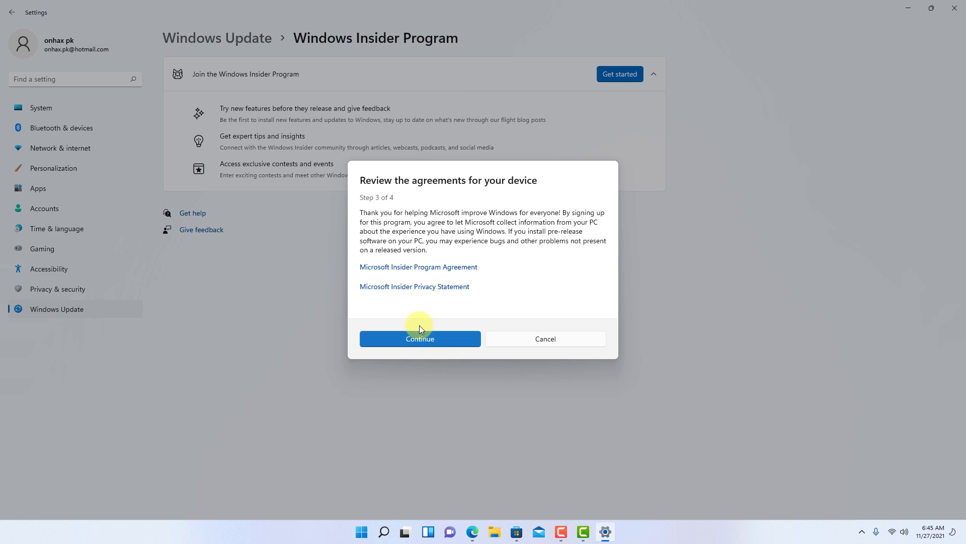
{"action": "left_click", "coordinate": [440, 336]}
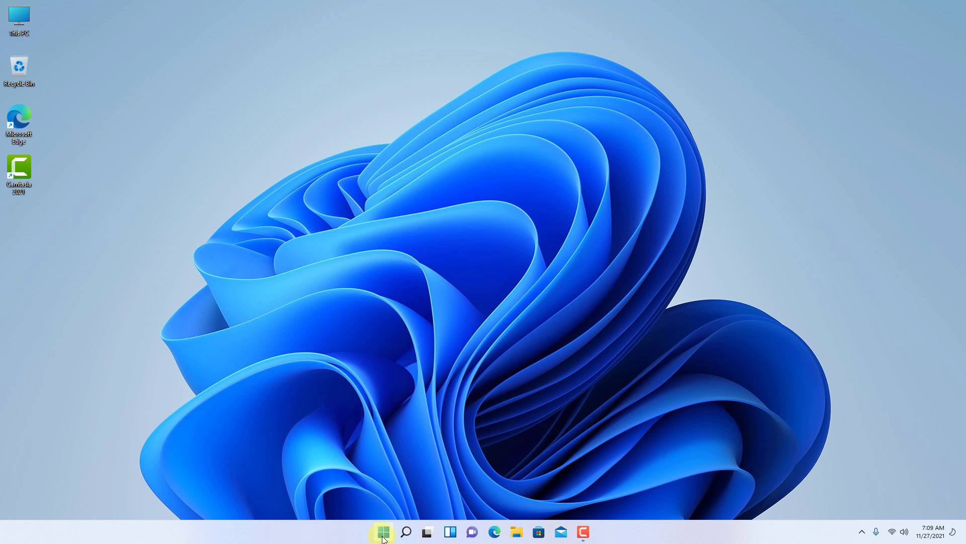
Search 'features' from Start and open Turn Windows features on or off.
{"action": "left_click", "coordinate": [383, 533]}
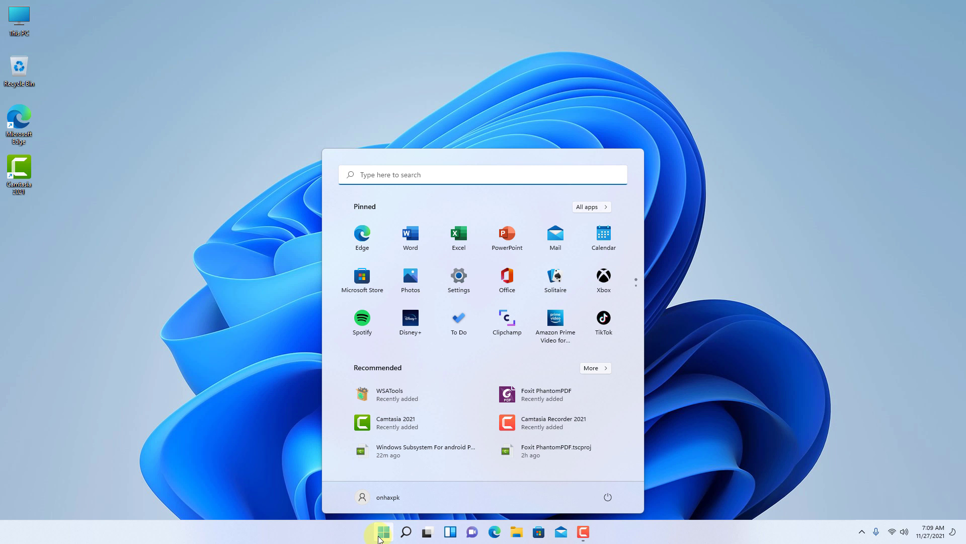
{"action": "left_click", "coordinate": [578, 177]}
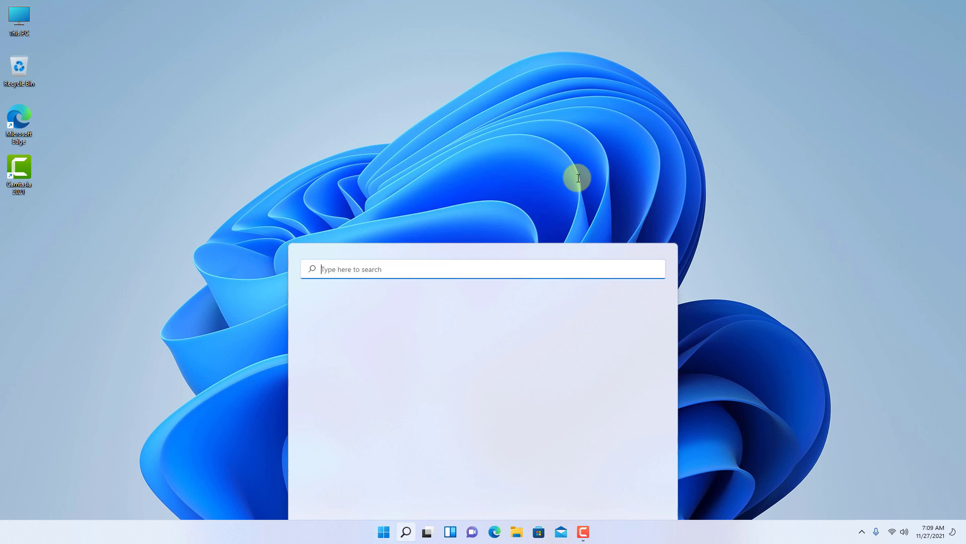
{"action": "type", "text": "fea"}
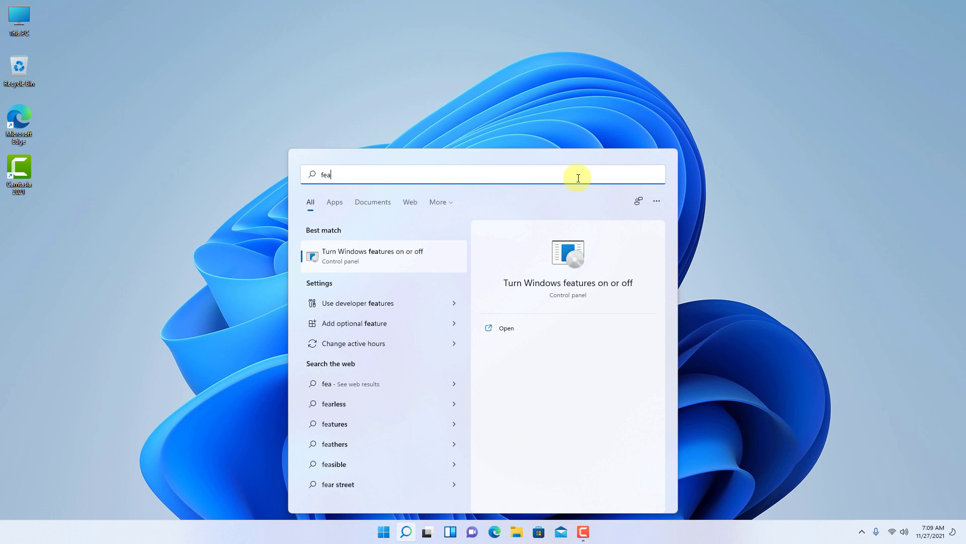
{"action": "type", "text": "tures"}
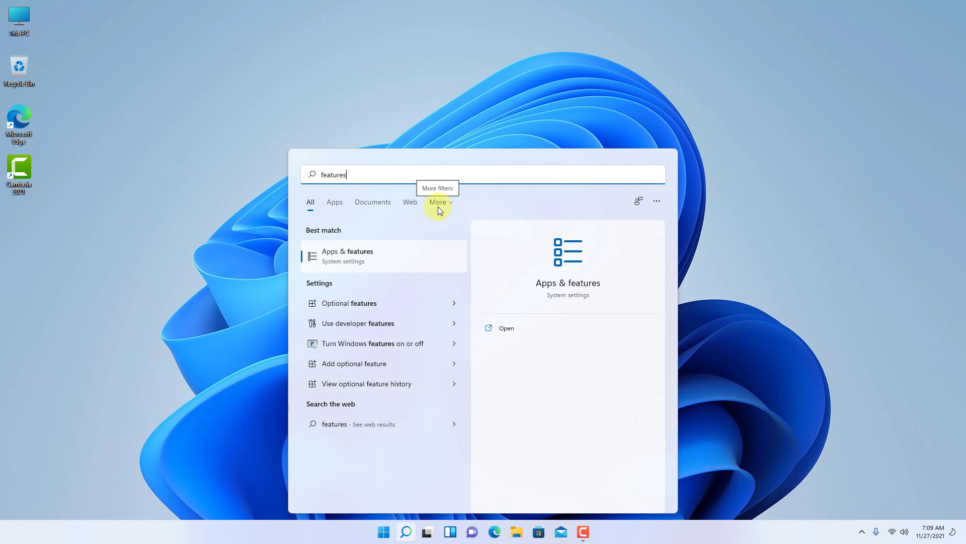
{"action": "left_click", "coordinate": [347, 345]}
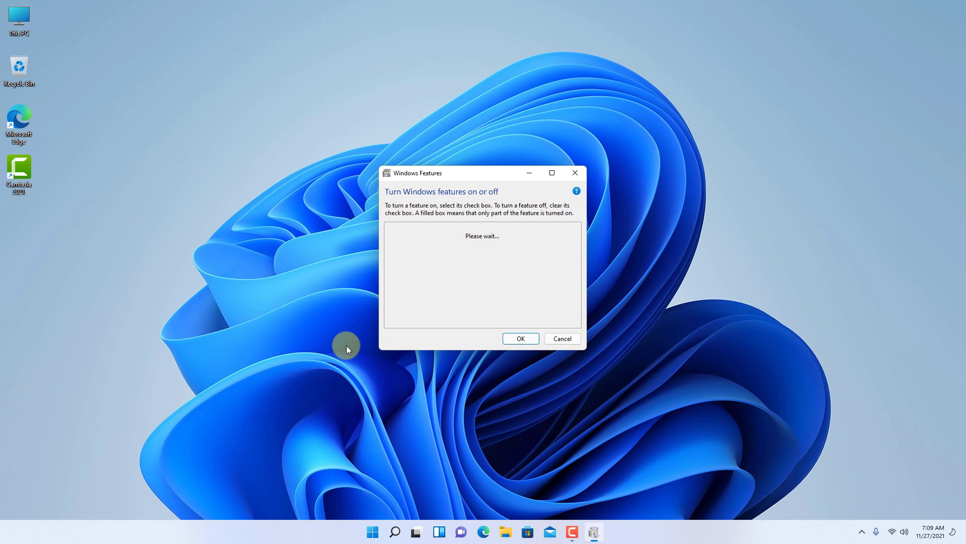
Enable Virtual Machine Platform, Windows Hypervisor Platform and Windows Subsystem for Linux, and apply.
{"action": "scroll", "coordinate": [438, 266], "scroll_direction": "down", "scroll_amount": 5}
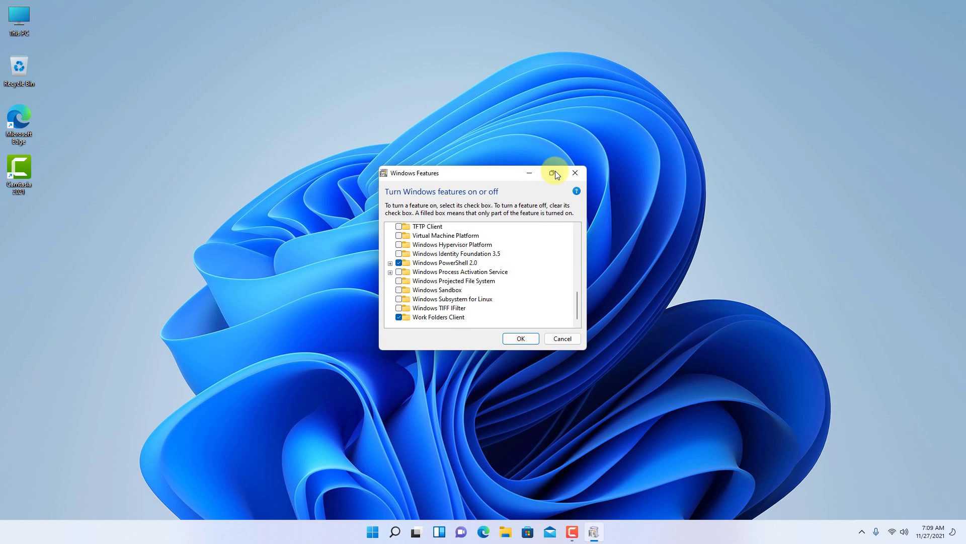
{"action": "left_click", "coordinate": [552, 173]}
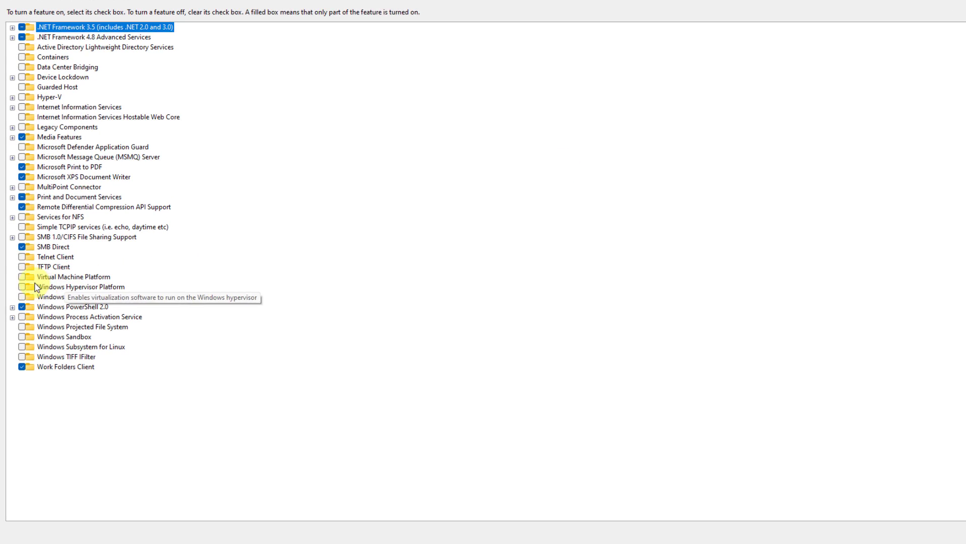
{"action": "left_click", "coordinate": [22, 276]}
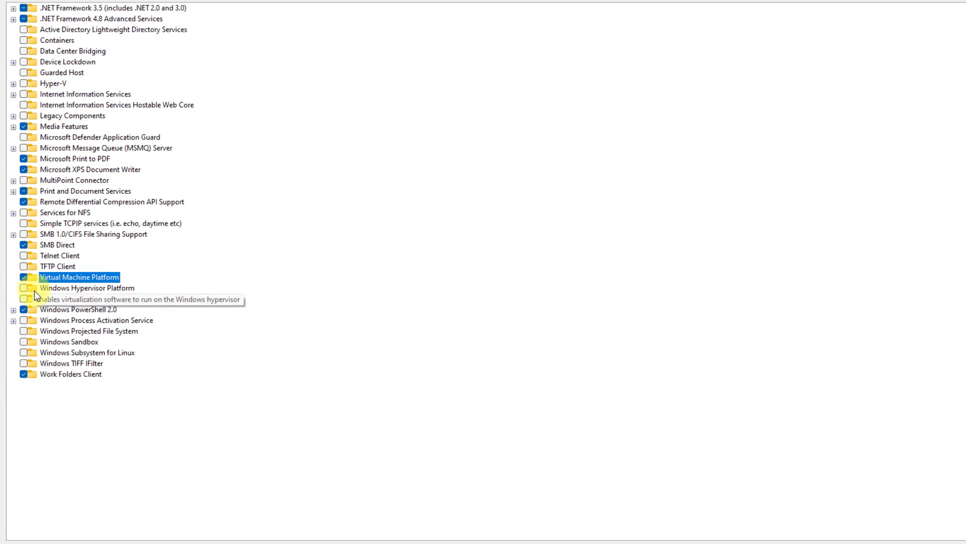
{"action": "left_click", "coordinate": [22, 286]}
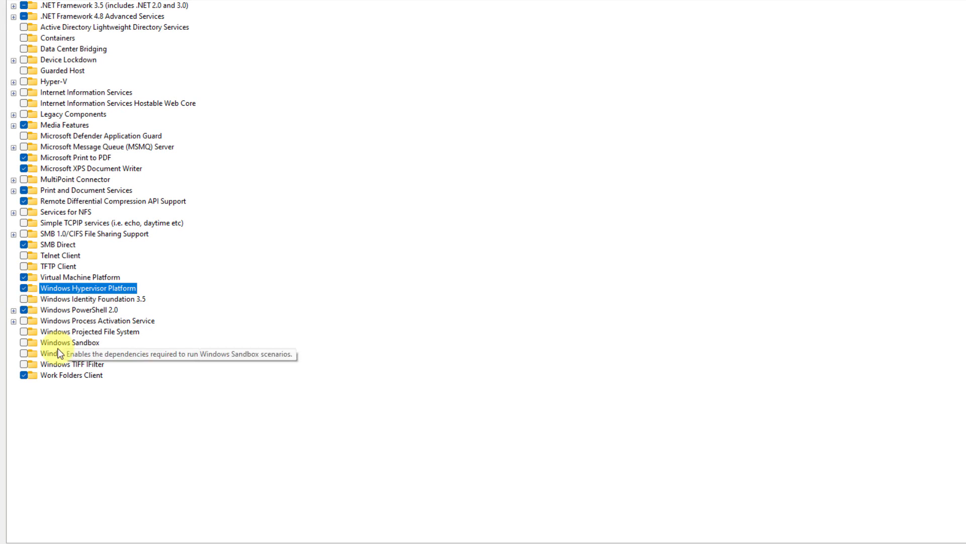
{"action": "left_click", "coordinate": [23, 354]}
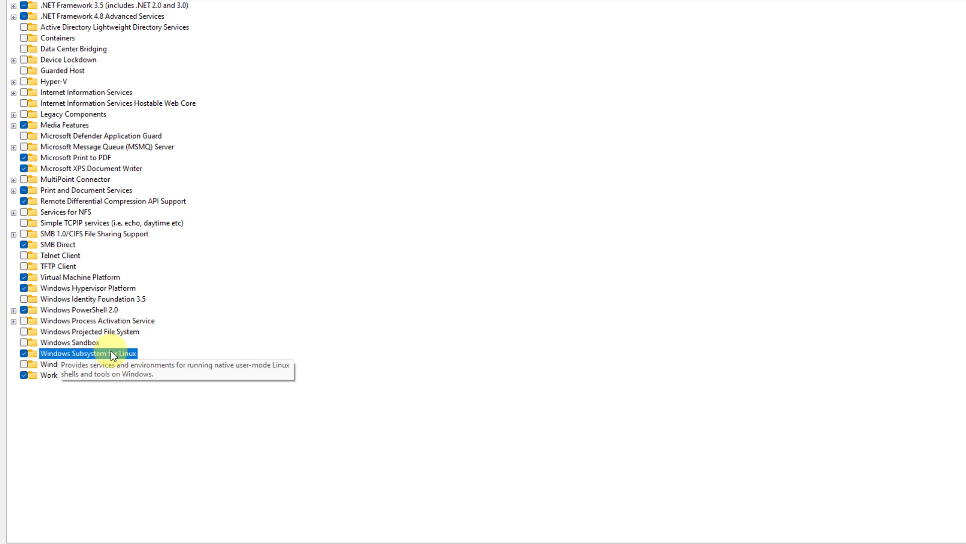
{"action": "key", "text": "Return"}
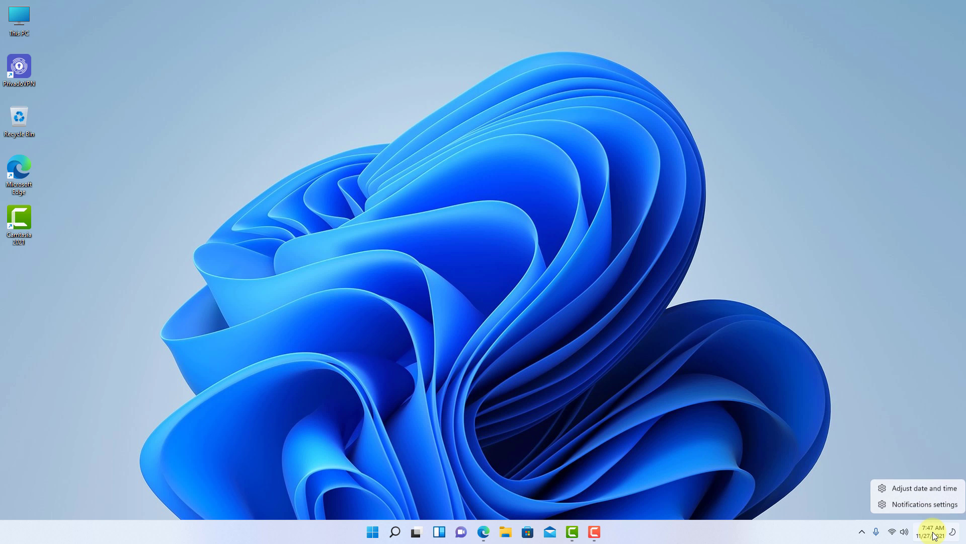
Confirm Country or region is United States in Region settings, then return to Edge.
{"action": "left_click", "coordinate": [924, 489]}
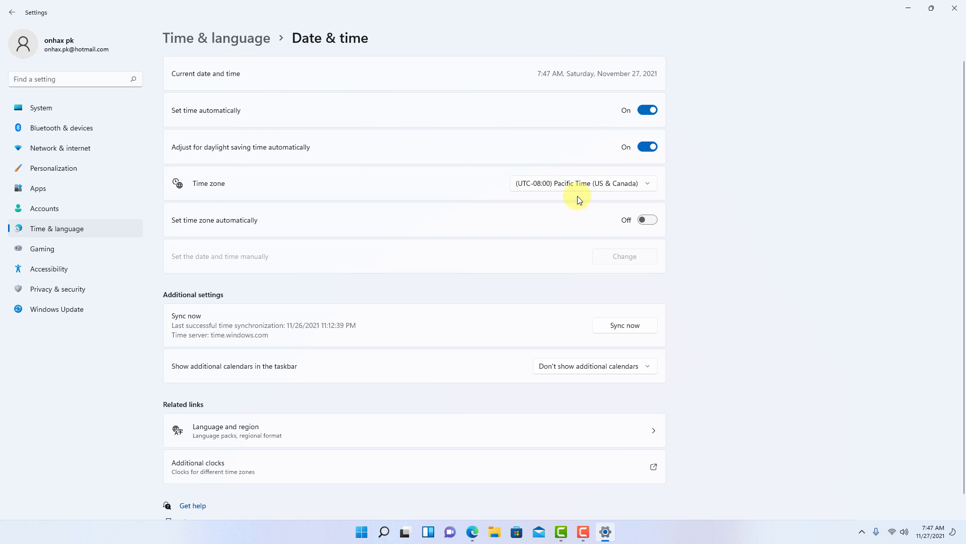
{"action": "left_click", "coordinate": [71, 79]}
{"action": "type", "text": "region"}
{"action": "left_click", "coordinate": [44, 103]}
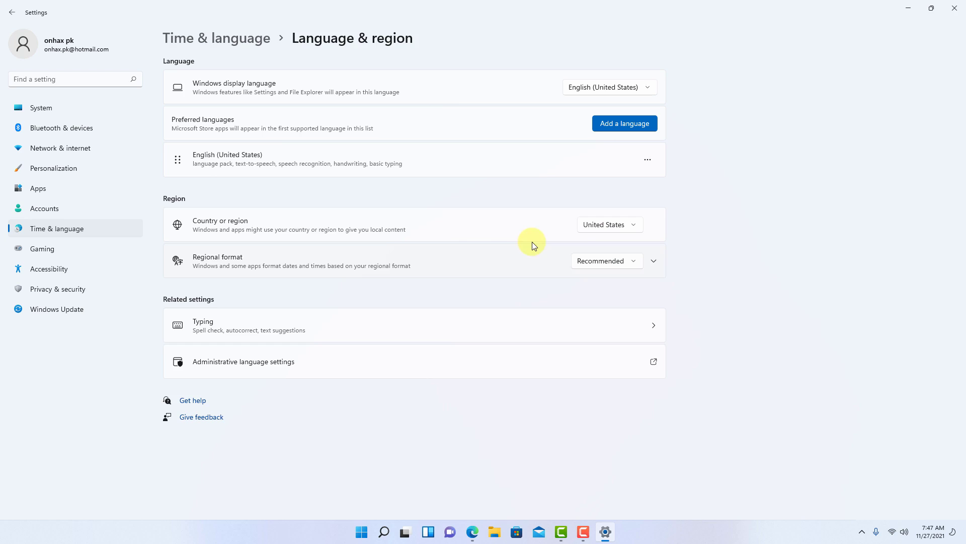
{"action": "key", "text": "alt+F4"}
{"action": "left_click", "coordinate": [480, 533]}
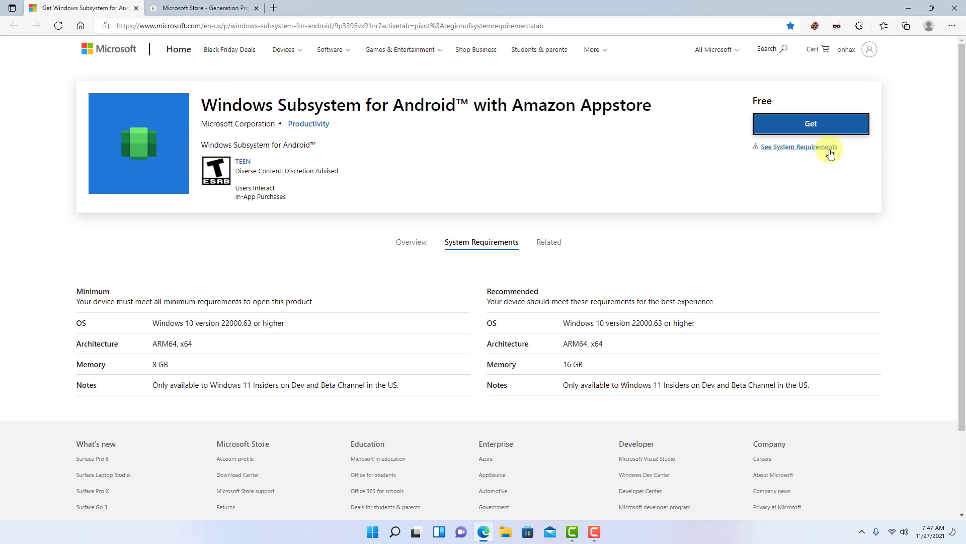
Get Windows Subsystem for Android with Amazon Appstore from the web page, opening Microsoft Store.
{"action": "left_click", "coordinate": [794, 126]}
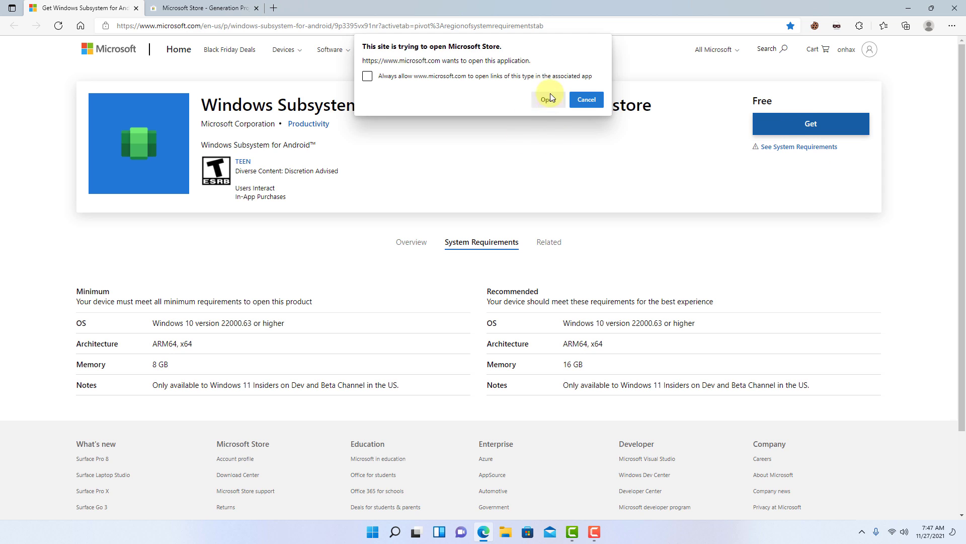
{"action": "left_click", "coordinate": [551, 93]}
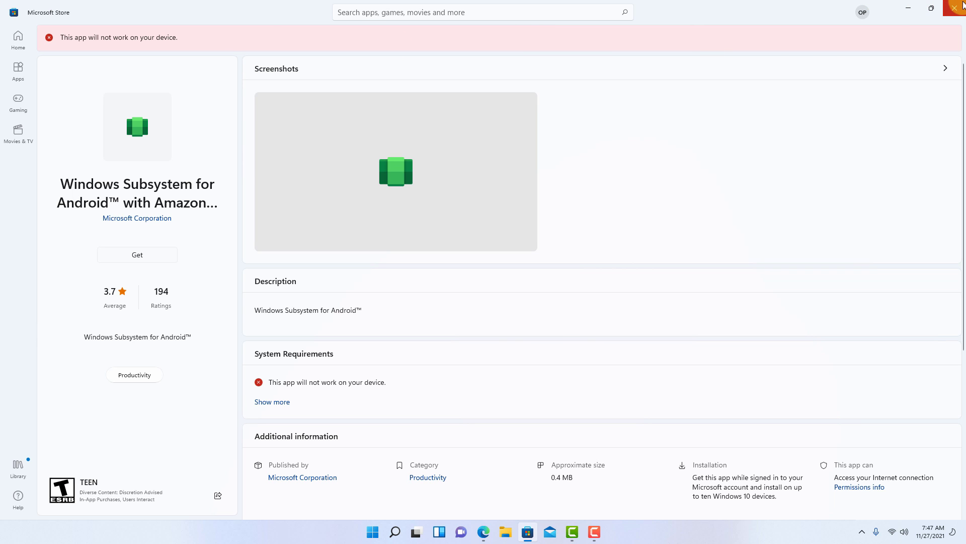
Close Microsoft Store and copy the Android subsystem store page URL from Edge's address bar.
{"action": "left_click", "coordinate": [962, 5]}
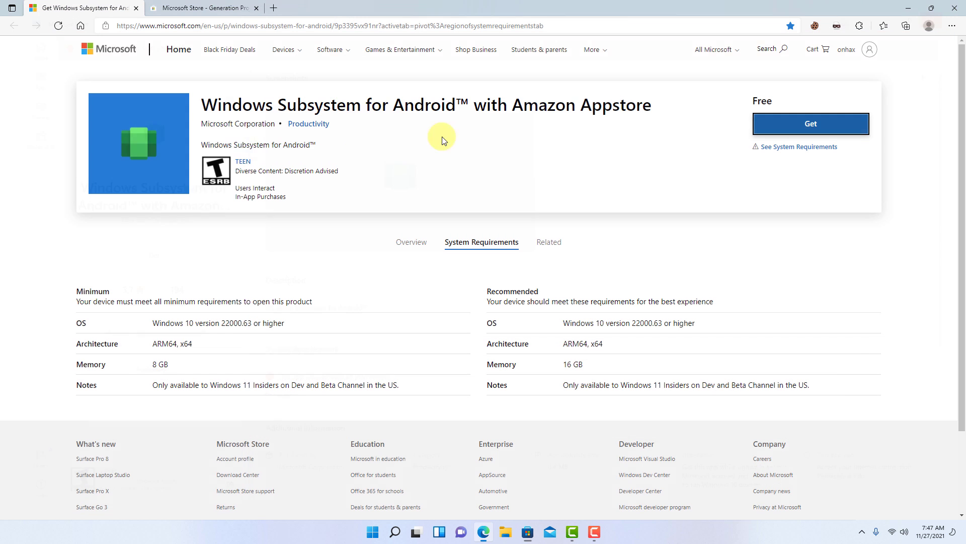
{"action": "left_click", "coordinate": [437, 26]}
{"action": "right_click", "coordinate": [436, 25]}
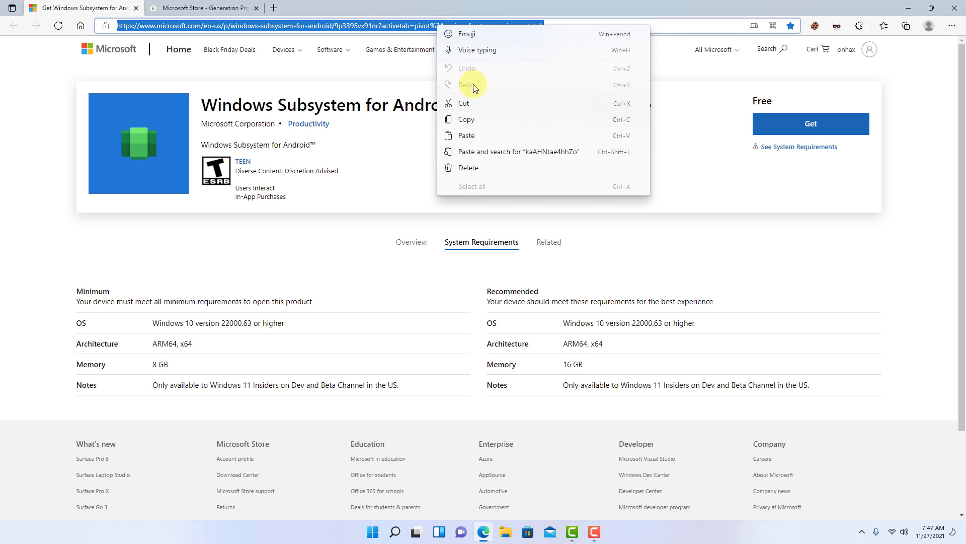
{"action": "left_click", "coordinate": [475, 119]}
Paste the URL into store.rg-adguard.net and generate its download links.
{"action": "left_click", "coordinate": [206, 8]}
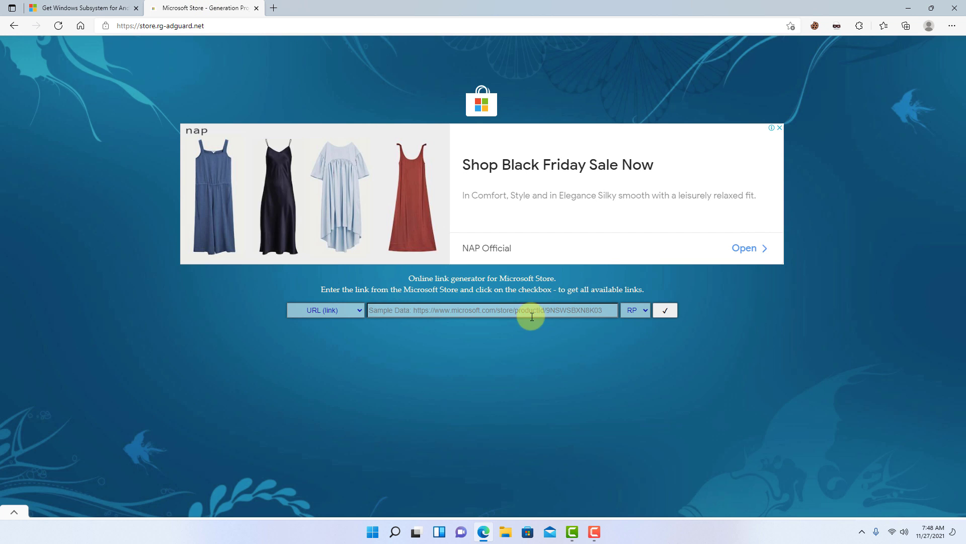
{"action": "left_click", "coordinate": [410, 311]}
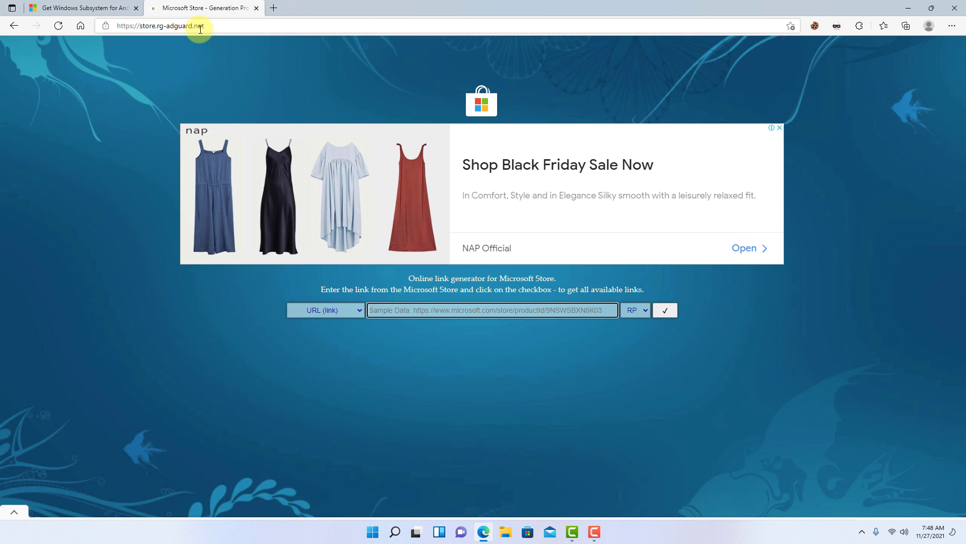
{"action": "right_click", "coordinate": [436, 313]}
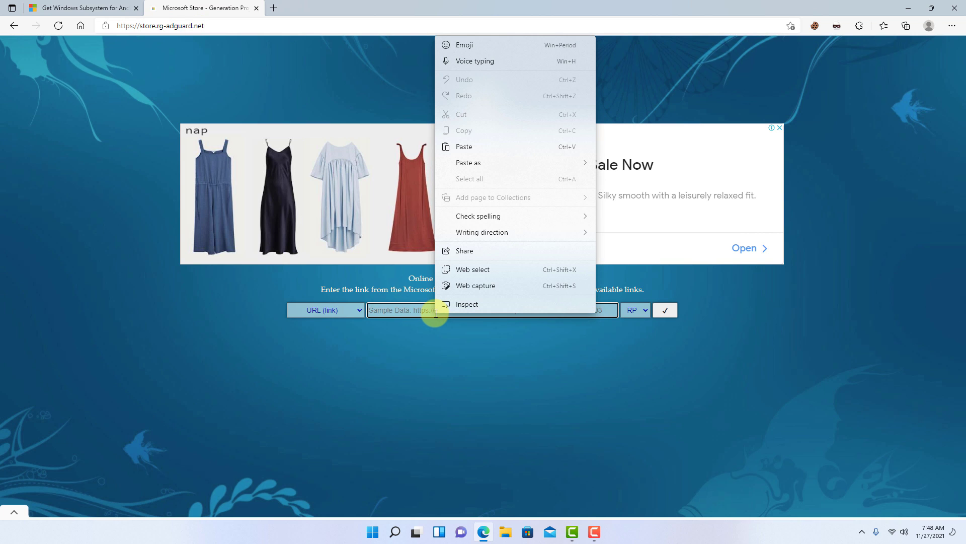
{"action": "left_click", "coordinate": [469, 144]}
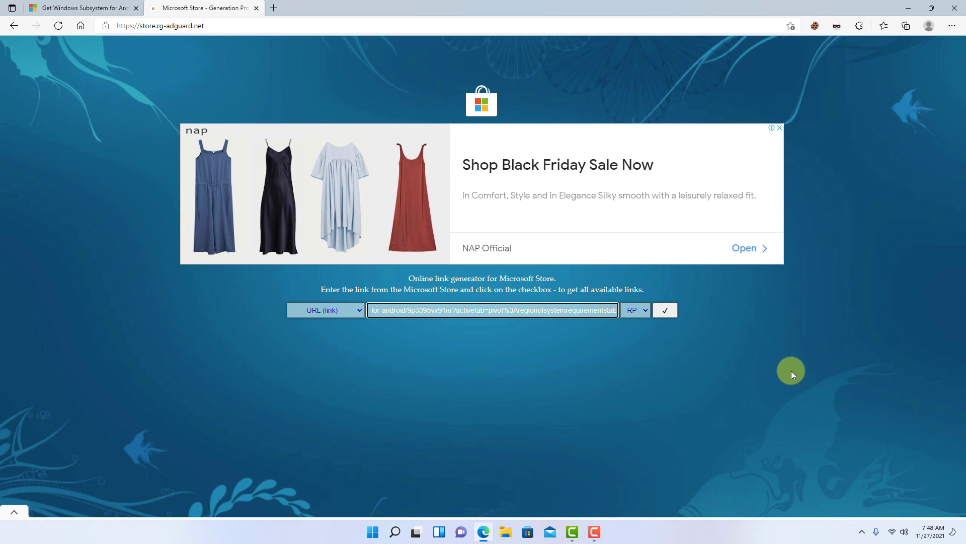
{"action": "left_click", "coordinate": [666, 309]}
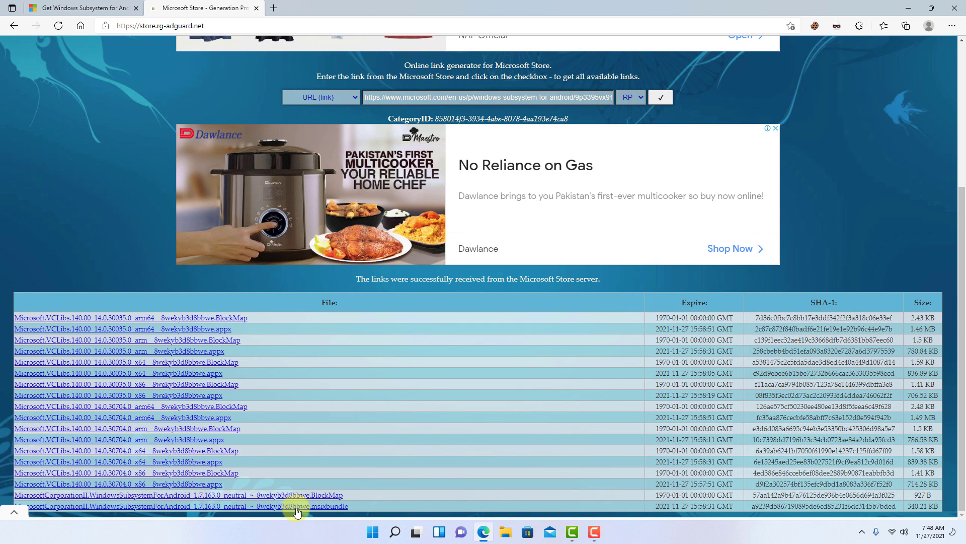
Download the WindowsSubsystemForAndroid msixbundle, copy its file name, and show it in the Downloads folder.
{"action": "left_click_drag", "start_coordinate": [302, 505], "coordinate": [336, 4]}
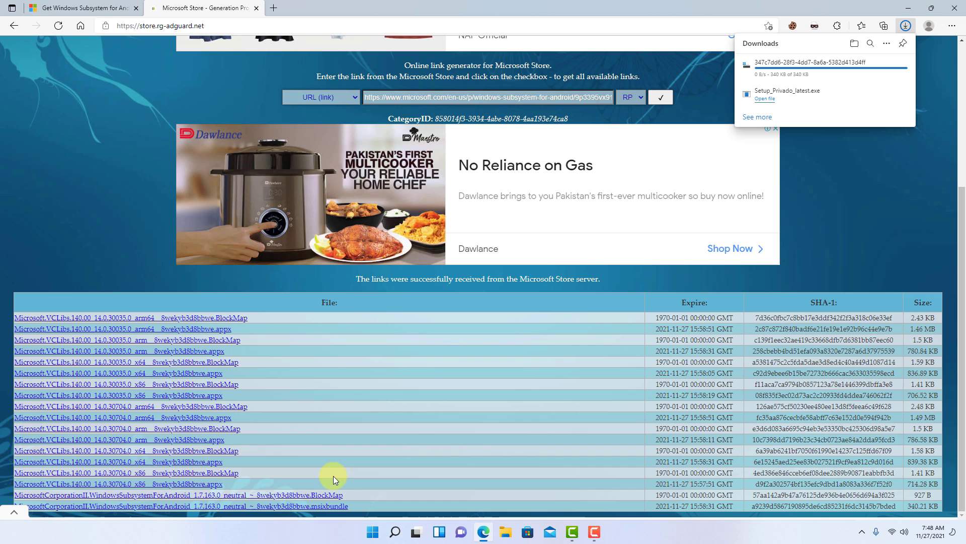
{"action": "left_click_drag", "start_coordinate": [354, 506], "coordinate": [21, 505]}
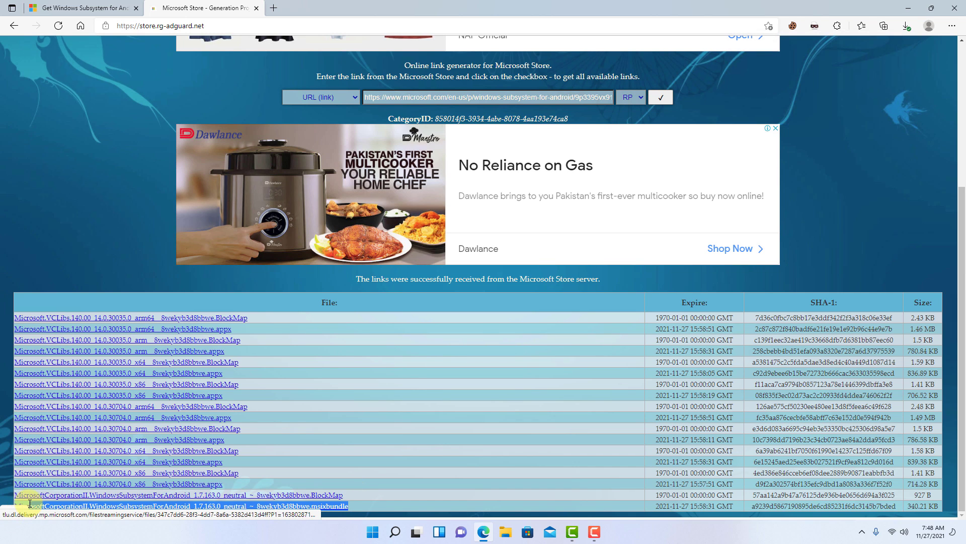
{"action": "right_click", "coordinate": [115, 508]}
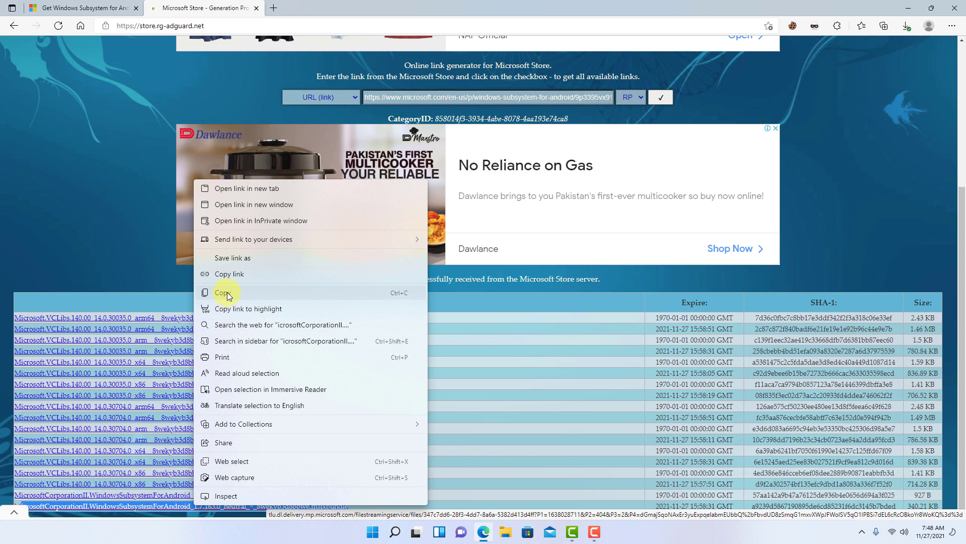
{"action": "left_click", "coordinate": [224, 276]}
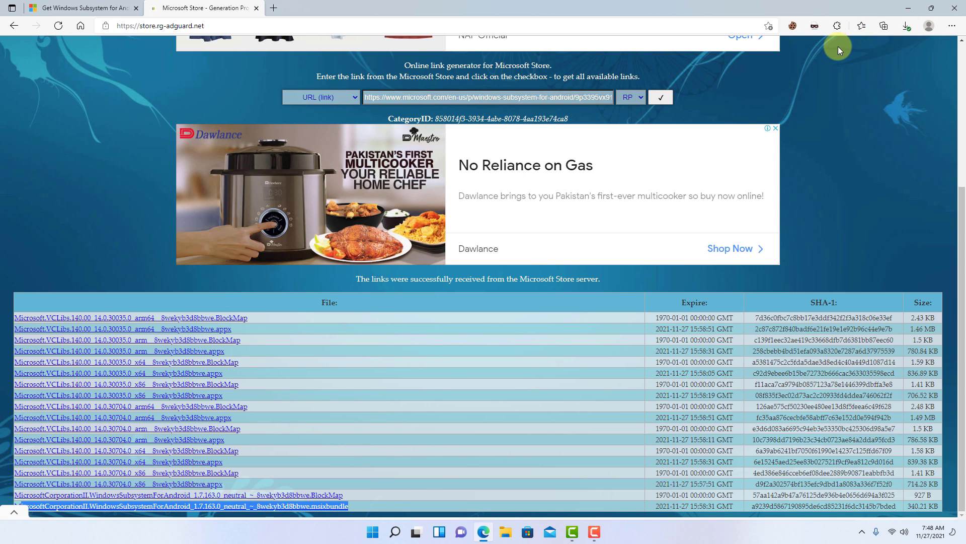
{"action": "left_click", "coordinate": [902, 28]}
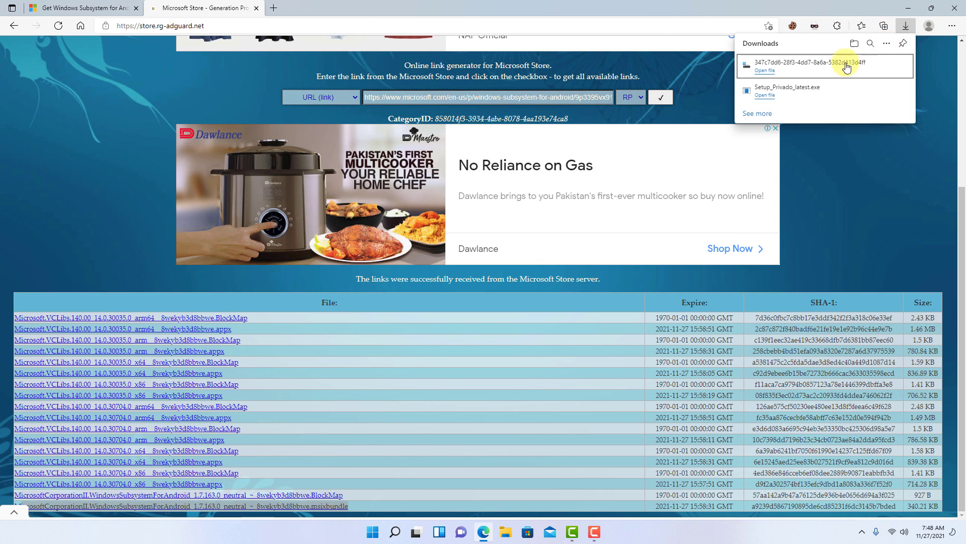
{"action": "left_click", "coordinate": [870, 68]}
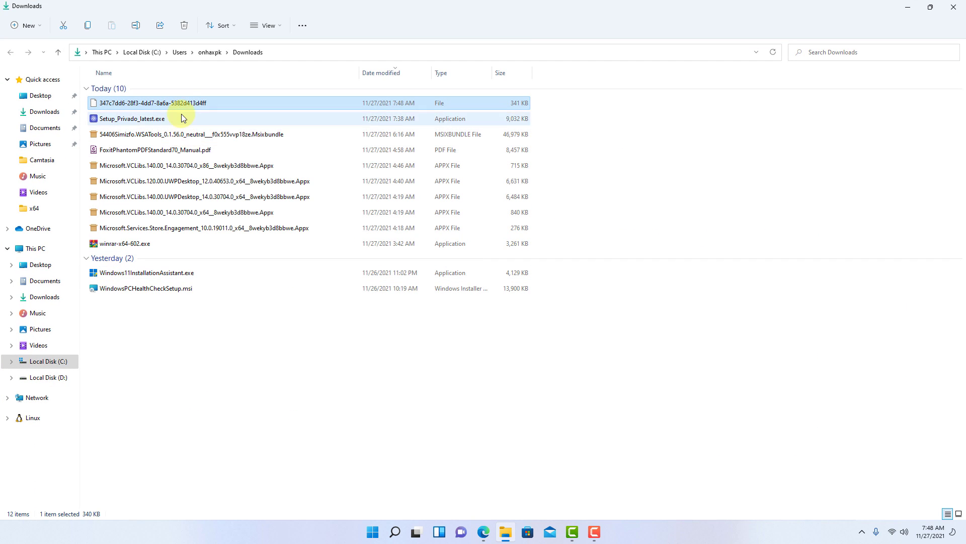
Rename the GUID-named download to the copied msixbundle file name.
{"action": "right_click", "coordinate": [185, 103]}
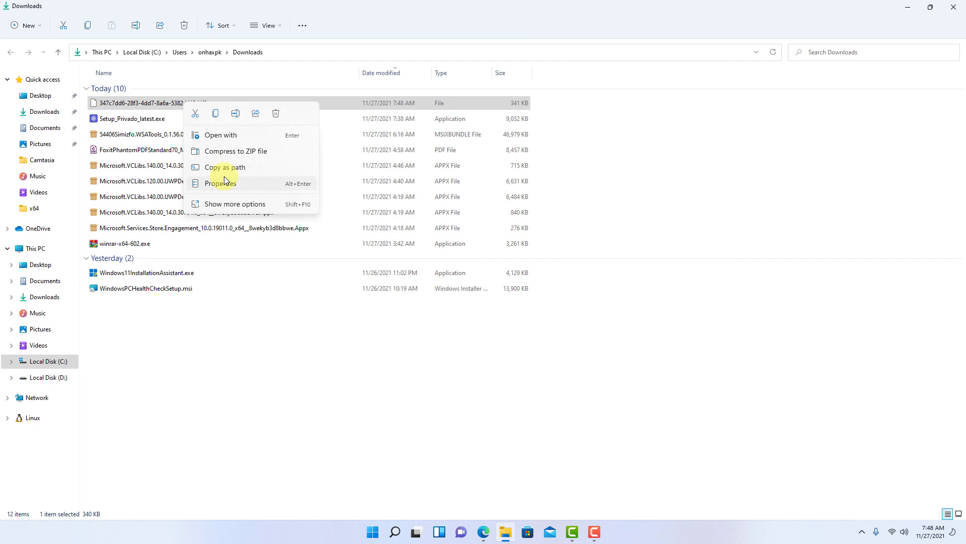
{"action": "left_click", "coordinate": [236, 114]}
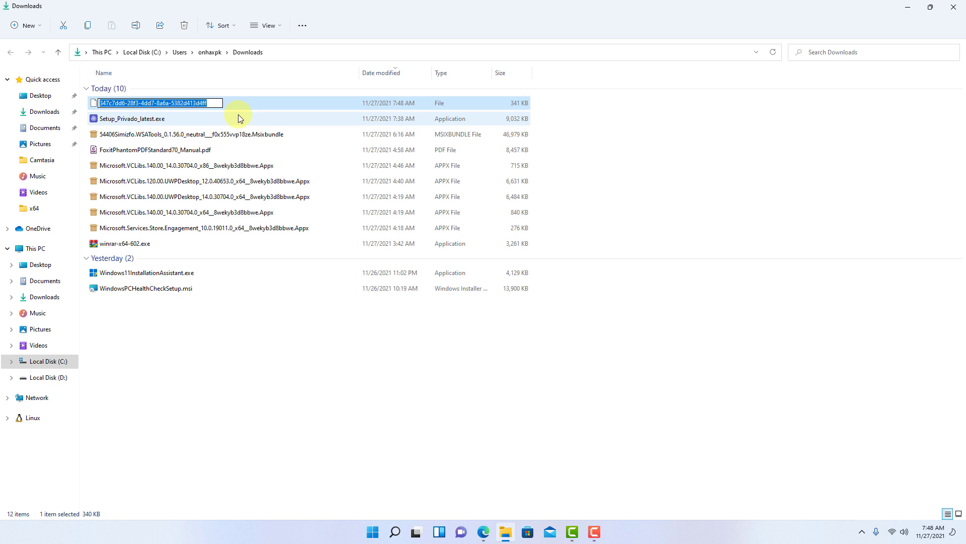
{"action": "key", "text": "ctrl+v"}
{"action": "key", "text": "Return"}
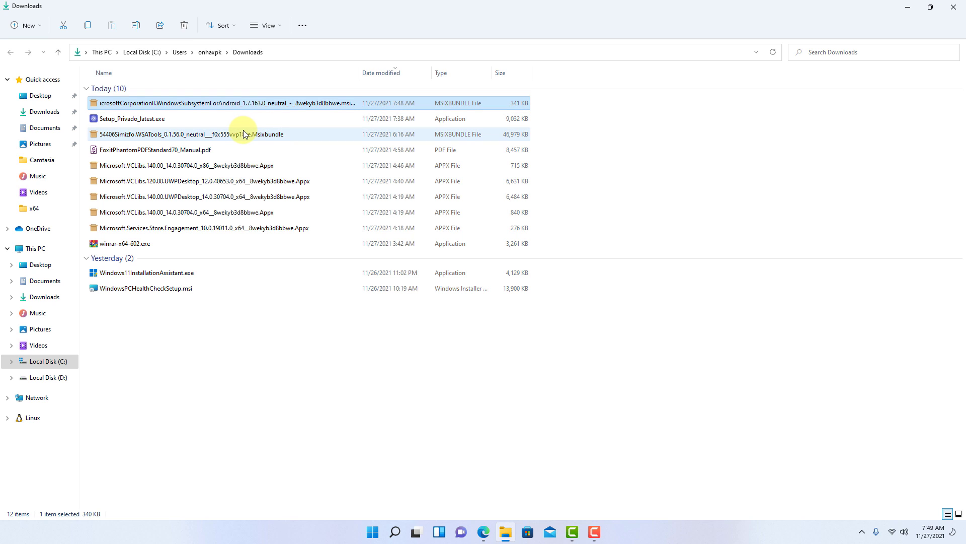
Install Windows Subsystem for Android 1.7.163.0 with 'Launch when ready' unchecked, then close the installer.
{"action": "double_click", "coordinate": [264, 105]}
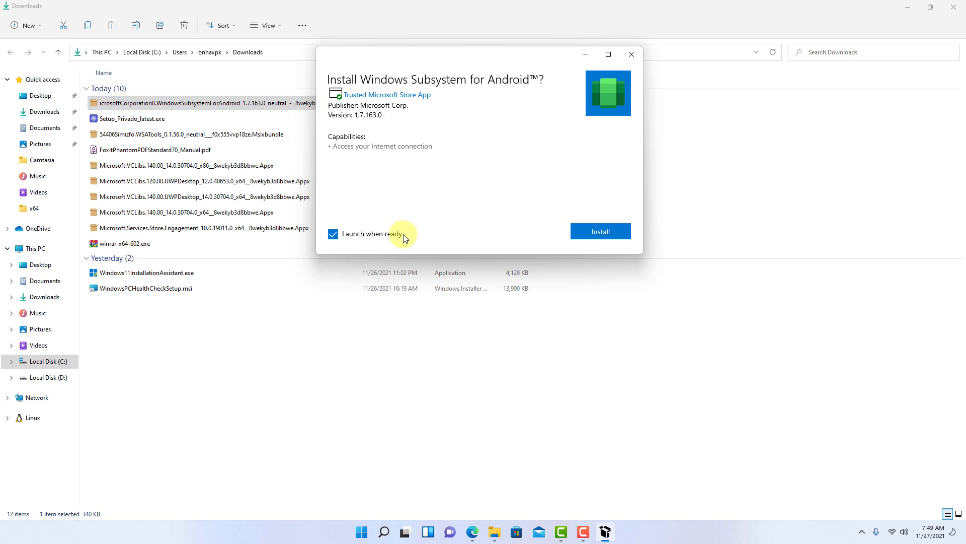
{"action": "left_click", "coordinate": [390, 233]}
{"action": "left_click", "coordinate": [619, 228]}
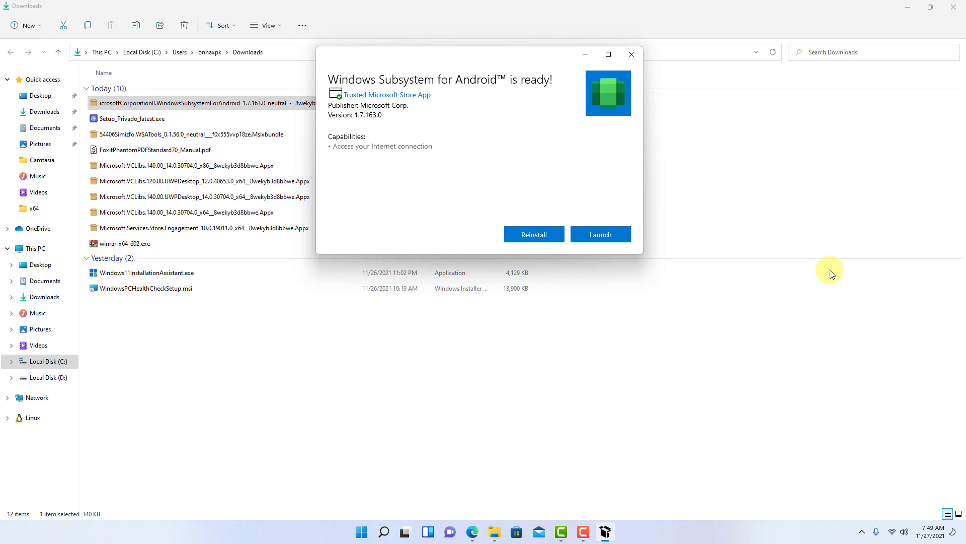
{"action": "left_click", "coordinate": [633, 55]}
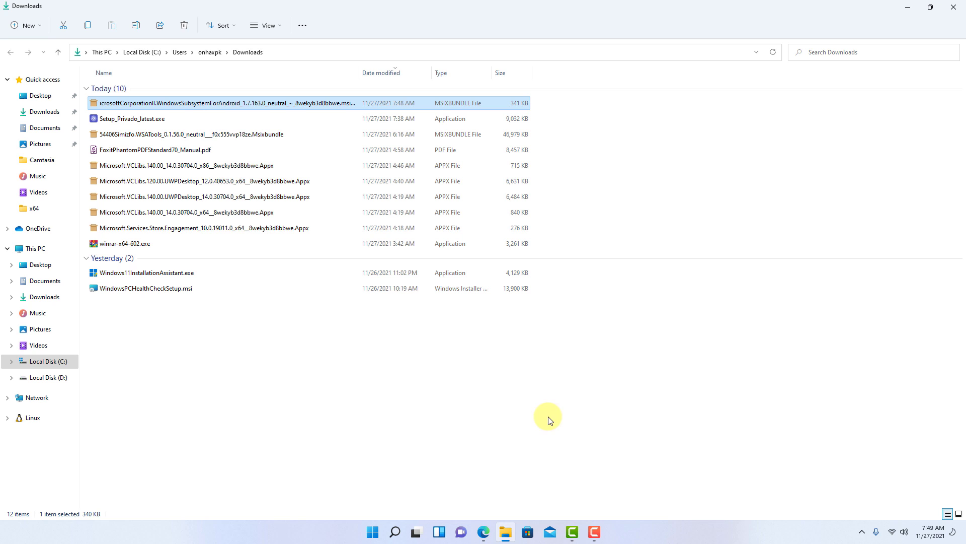
Open the Windows Subsystem for Android page in Microsoft Store from Edge and update the app.
{"action": "left_click", "coordinate": [484, 532]}
{"action": "left_click", "coordinate": [108, 8]}
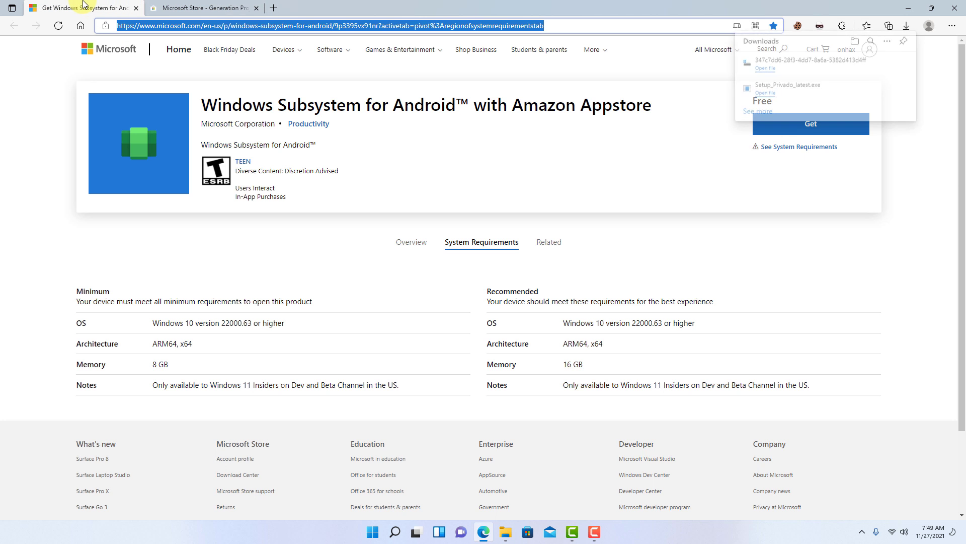
{"action": "left_click", "coordinate": [807, 124]}
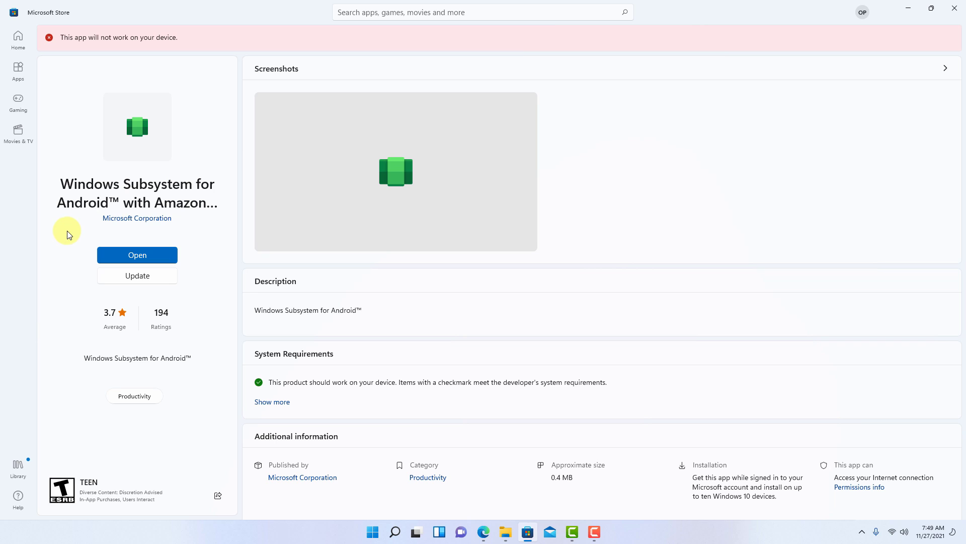
{"action": "left_click", "coordinate": [137, 275]}
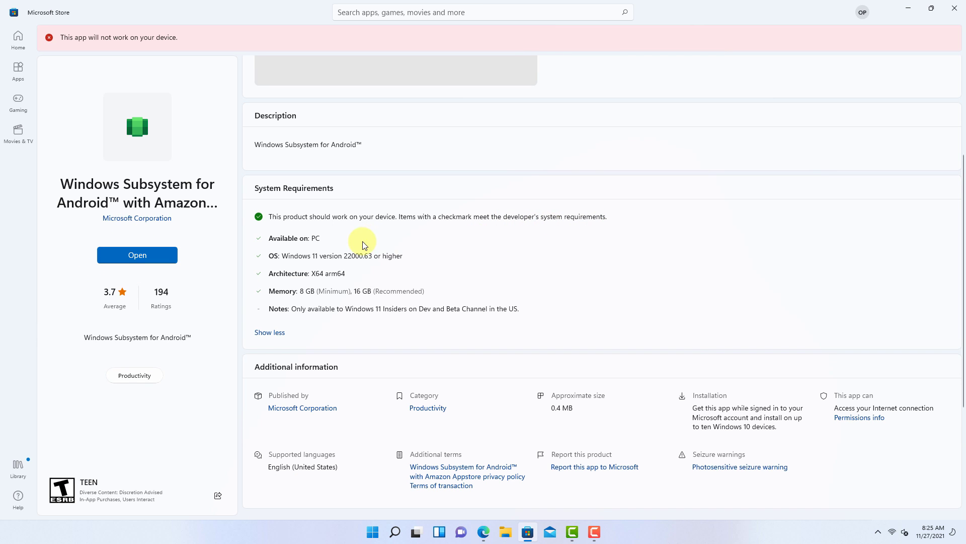
Switch Developer mode On in Subsystem for Android Settings, then review and close the Android developer options.
{"action": "left_click", "coordinate": [161, 256]}
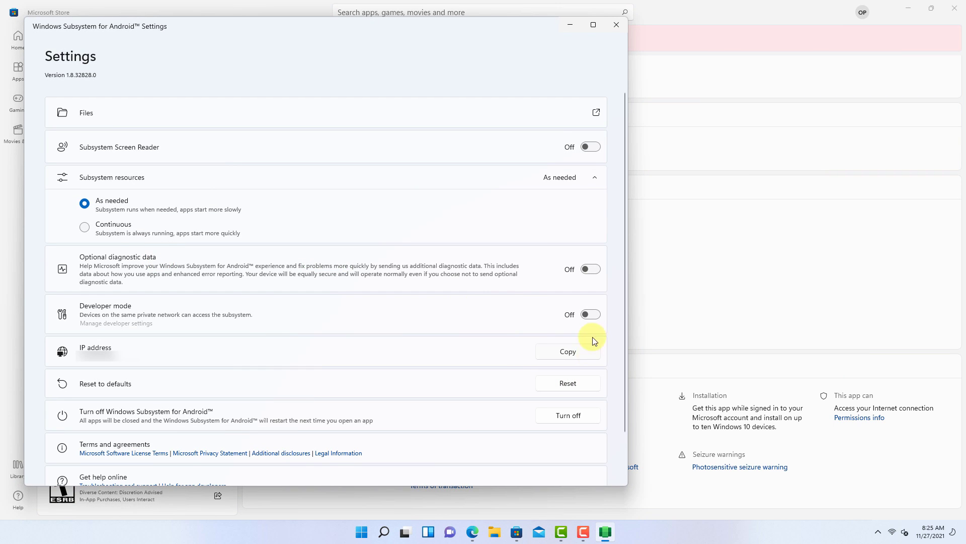
{"action": "left_click", "coordinate": [592, 315]}
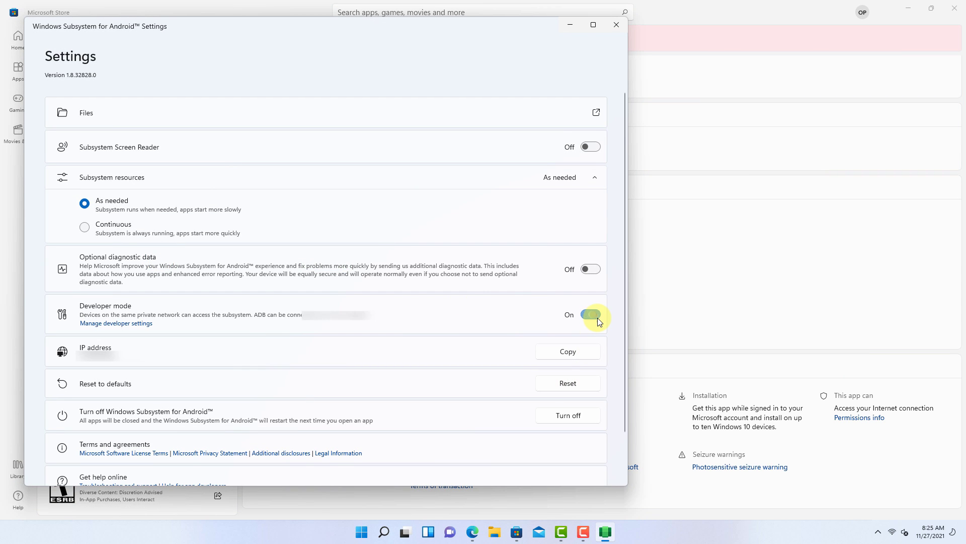
{"action": "left_click", "coordinate": [143, 325]}
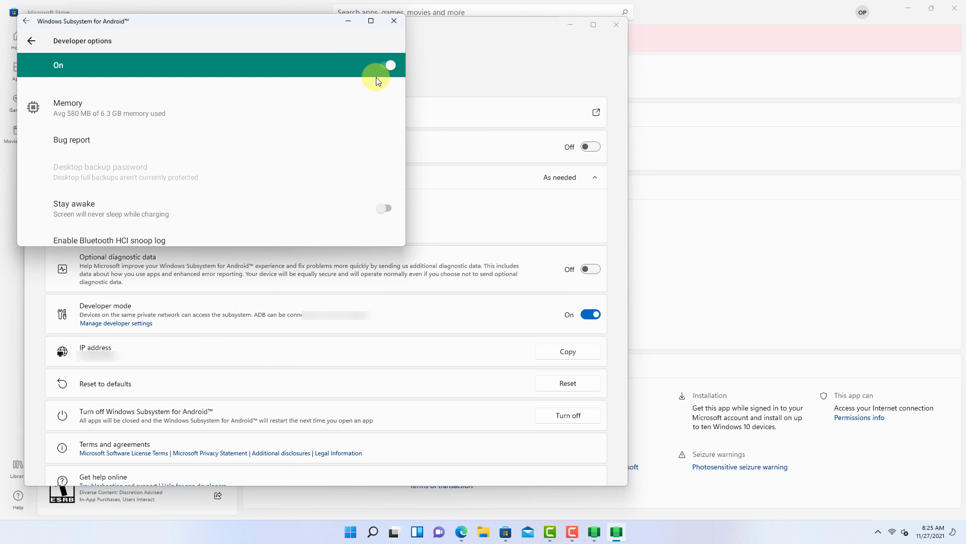
{"action": "scroll", "coordinate": [309, 98], "scroll_direction": "down", "scroll_amount": 3}
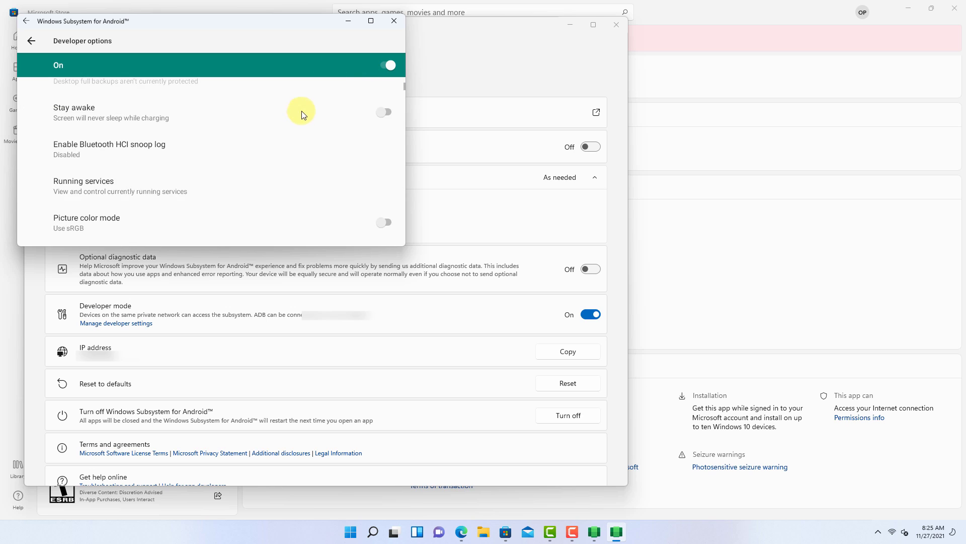
{"action": "scroll", "coordinate": [312, 101], "scroll_direction": "up", "scroll_amount": 3}
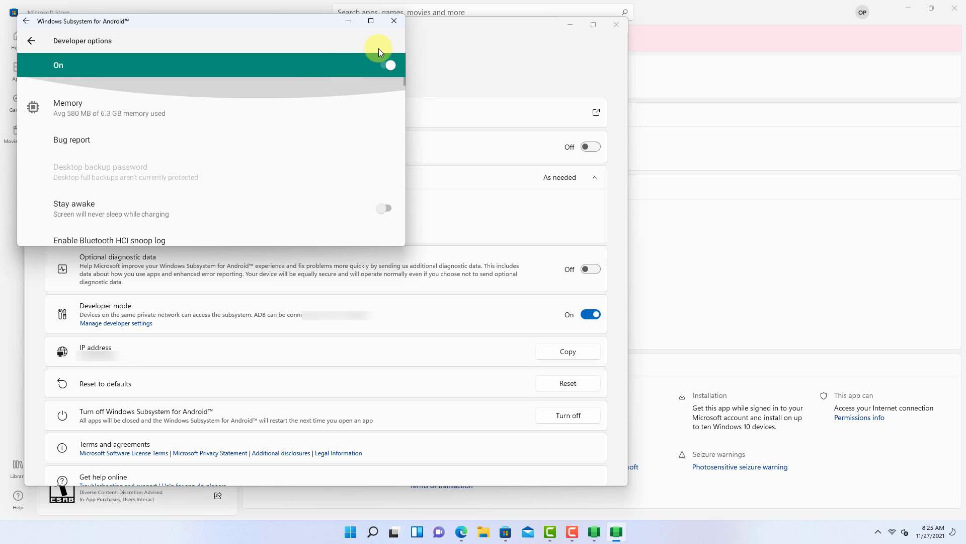
{"action": "left_click", "coordinate": [394, 21]}
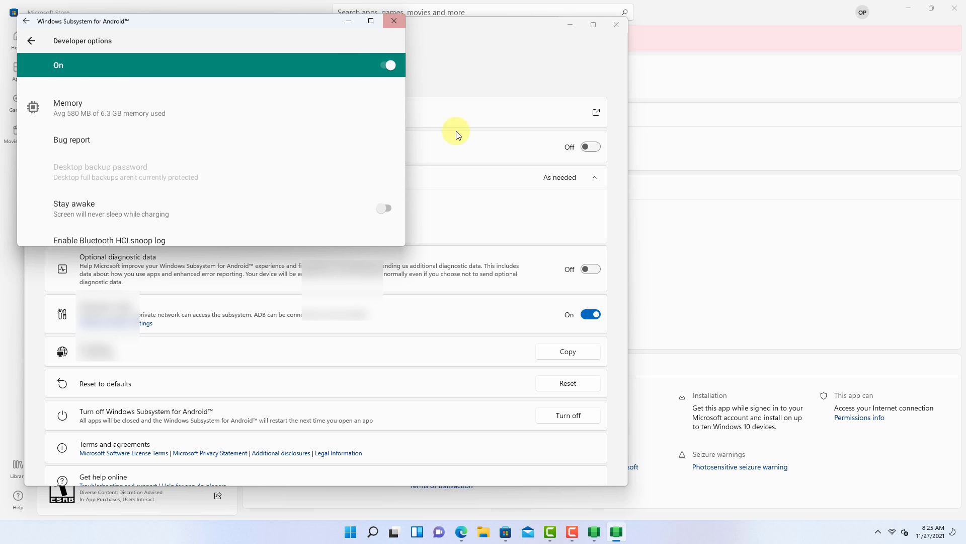
{"action": "scroll", "coordinate": [506, 222], "scroll_direction": "down", "scroll_amount": 2}
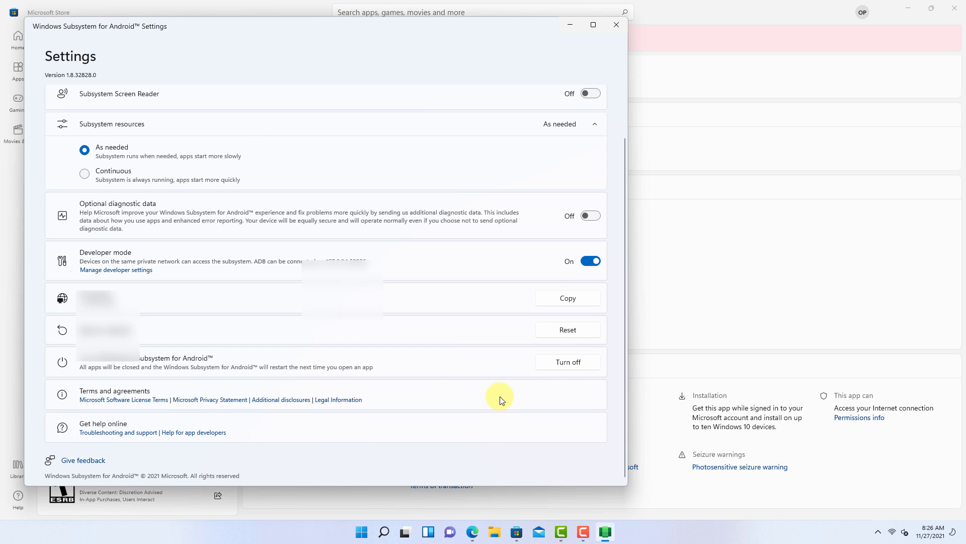
Launch Amazon Appstore from All apps, choose 'Already an Amazon customer? Sign In', and minimize WSA Settings.
{"action": "left_click", "coordinate": [362, 533]}
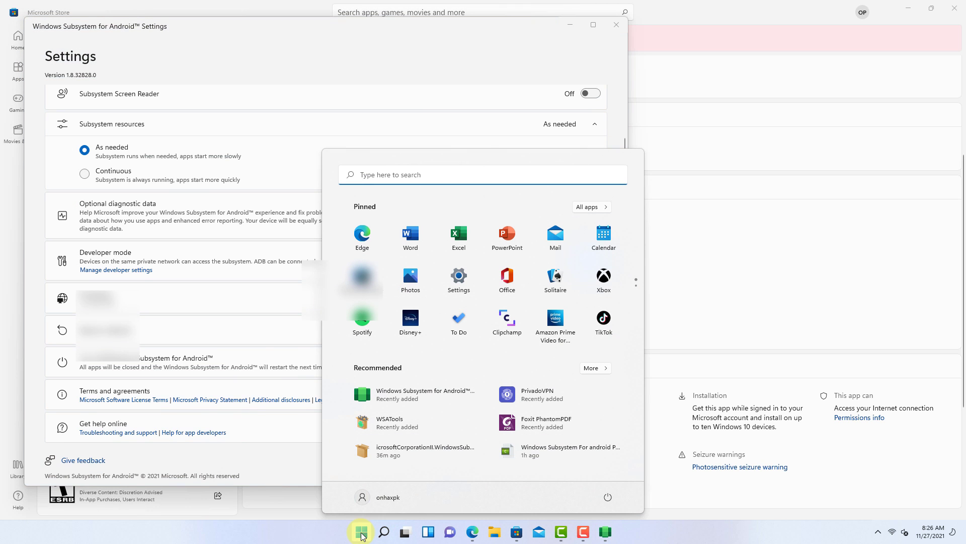
{"action": "left_click", "coordinate": [610, 207]}
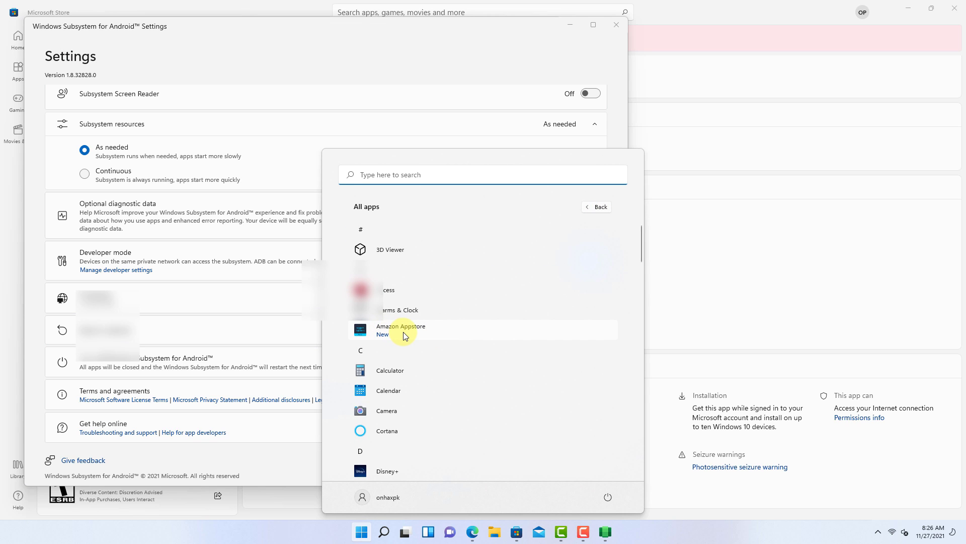
{"action": "left_click", "coordinate": [403, 332]}
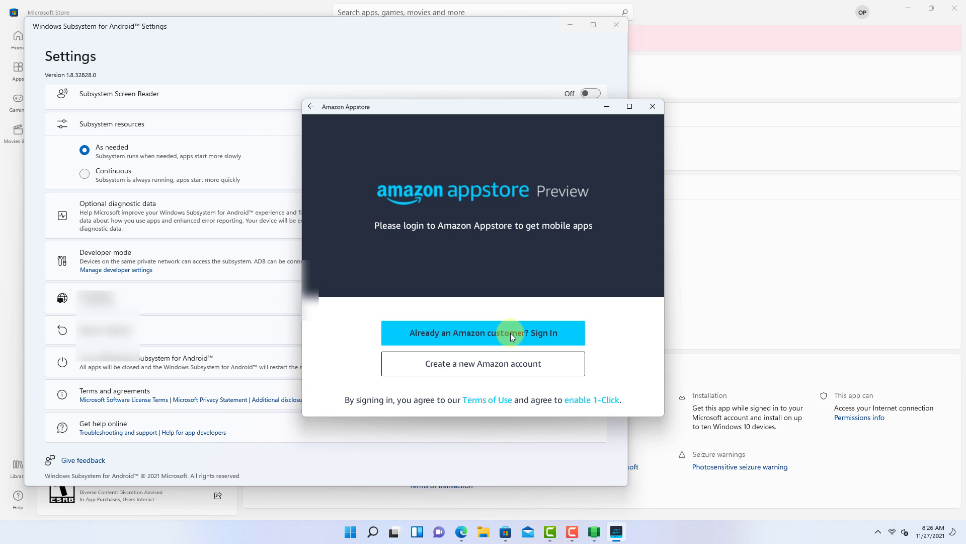
{"action": "left_click", "coordinate": [510, 334]}
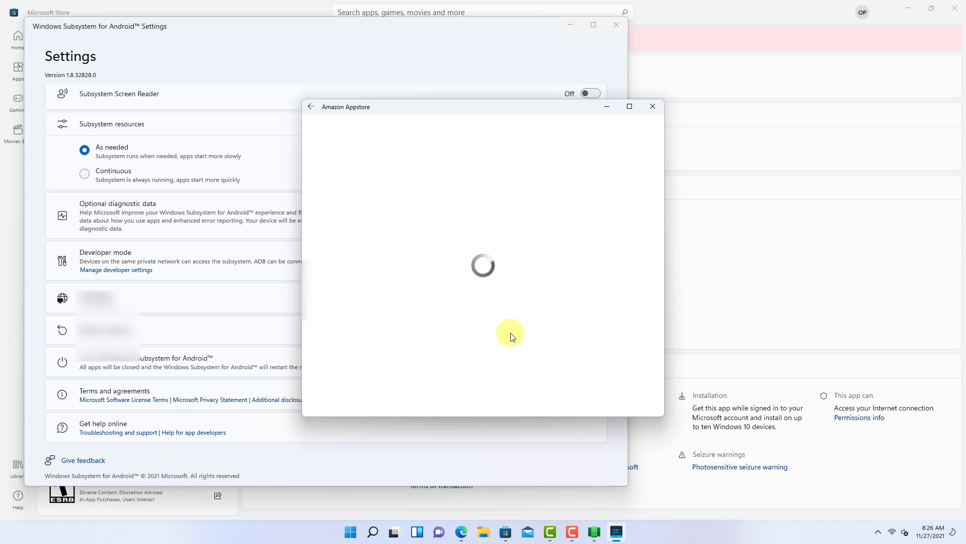
{"action": "left_click", "coordinate": [571, 25]}
{"action": "left_click", "coordinate": [570, 25]}
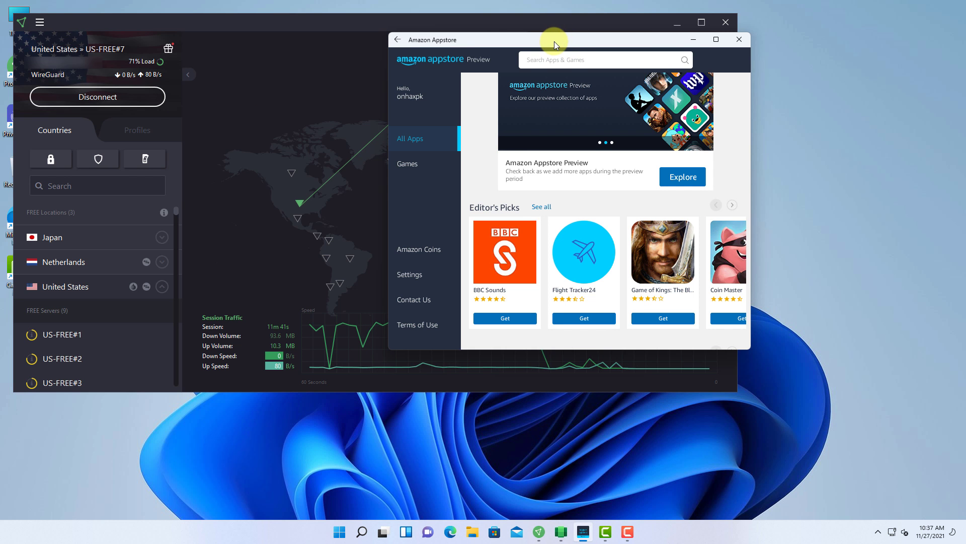
Centre and maximize the Appstore window, then open Hungry Shark Evolution and press PLAY.
{"action": "left_click_drag", "start_coordinate": [554, 41], "coordinate": [804, 225]}
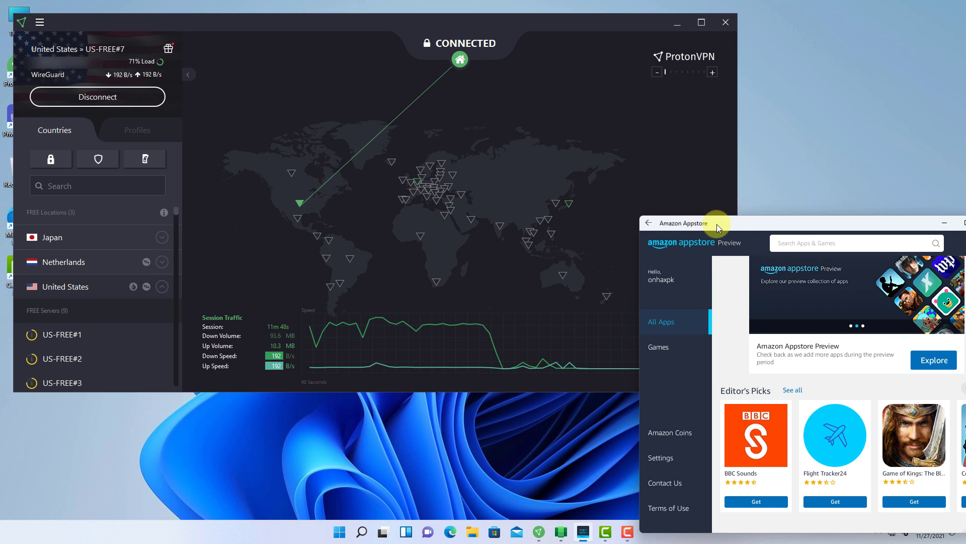
{"action": "left_click_drag", "start_coordinate": [717, 224], "coordinate": [428, 131]}
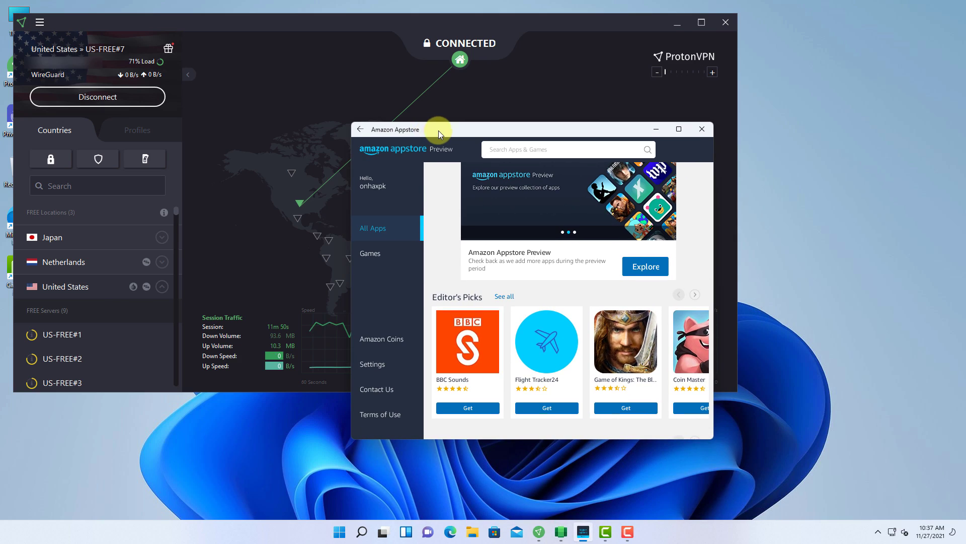
{"action": "double_click", "coordinate": [439, 131]}
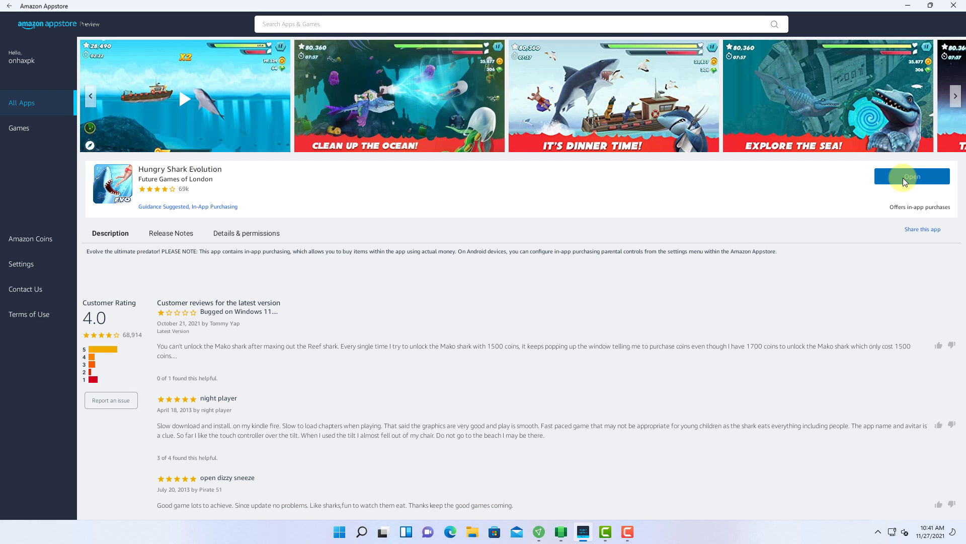
{"action": "left_click", "coordinate": [903, 177]}
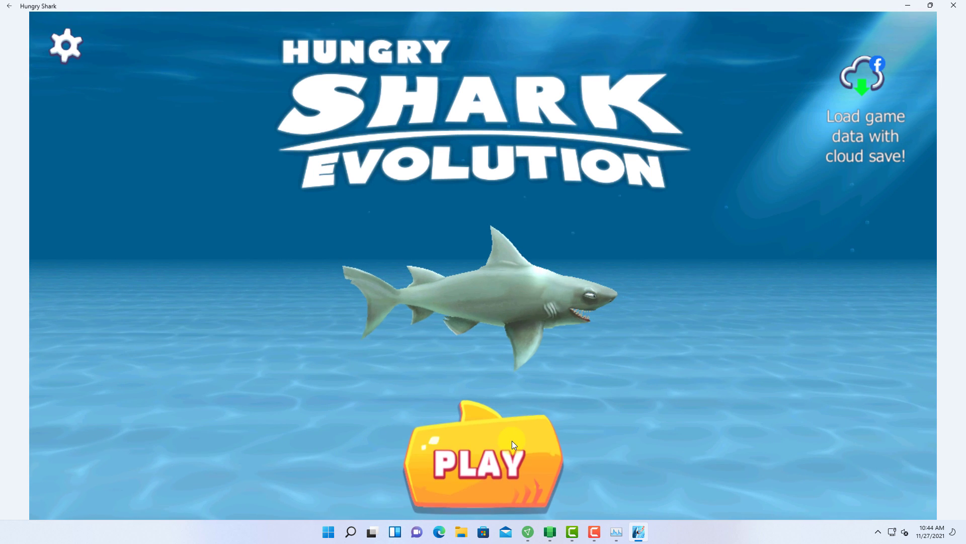
{"action": "left_click", "coordinate": [512, 440]}
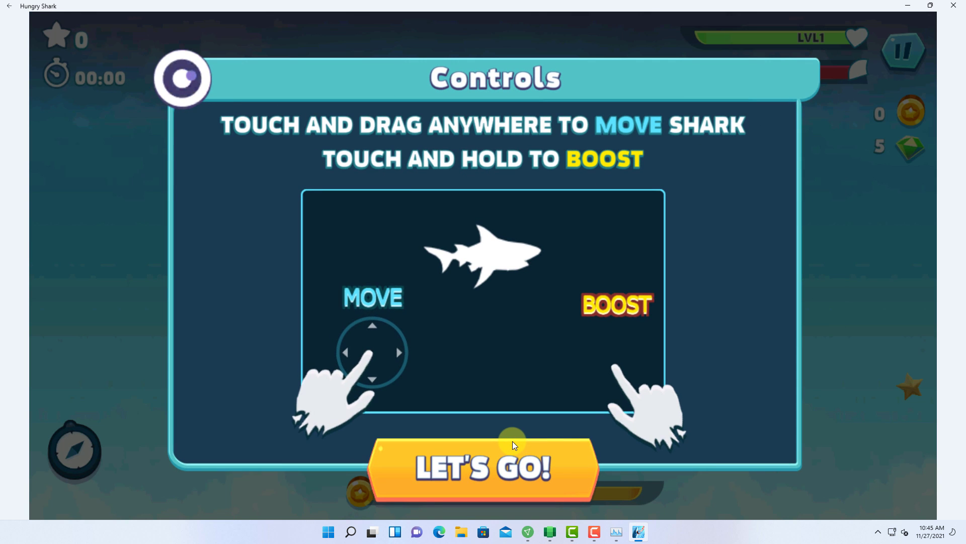
Dismiss the Controls screen with LET'S GO and steer the shark upward.
{"action": "left_click", "coordinate": [539, 464]}
{"action": "mouse_move", "coordinate": [493, 329]}
{"action": "left_mouse_down"}
{"action": "mouse_move", "coordinate": [687, 212]}
{"action": "mouse_move", "coordinate": [647, 172]}
{"action": "mouse_move", "coordinate": [550, 166]}
{"action": "mouse_move", "coordinate": [554, 149]}
{"action": "mouse_move", "coordinate": [713, 177]}
{"action": "mouse_move", "coordinate": [697, 296]}
{"action": "mouse_move", "coordinate": [796, 302]}
{"action": "mouse_move", "coordinate": [879, 246]}
{"action": "mouse_move", "coordinate": [852, 245]}
{"action": "mouse_move", "coordinate": [905, 300]}
{"action": "mouse_move", "coordinate": [937, 297]}
{"action": "mouse_move", "coordinate": [957, 276]}
{"action": "mouse_move", "coordinate": [345, 276]}
{"action": "mouse_move", "coordinate": [772, 340]}
{"action": "mouse_move", "coordinate": [783, 501]}
{"action": "mouse_move", "coordinate": [795, 494]}
{"action": "mouse_move", "coordinate": [765, 6]}
{"action": "left_mouse_up"}
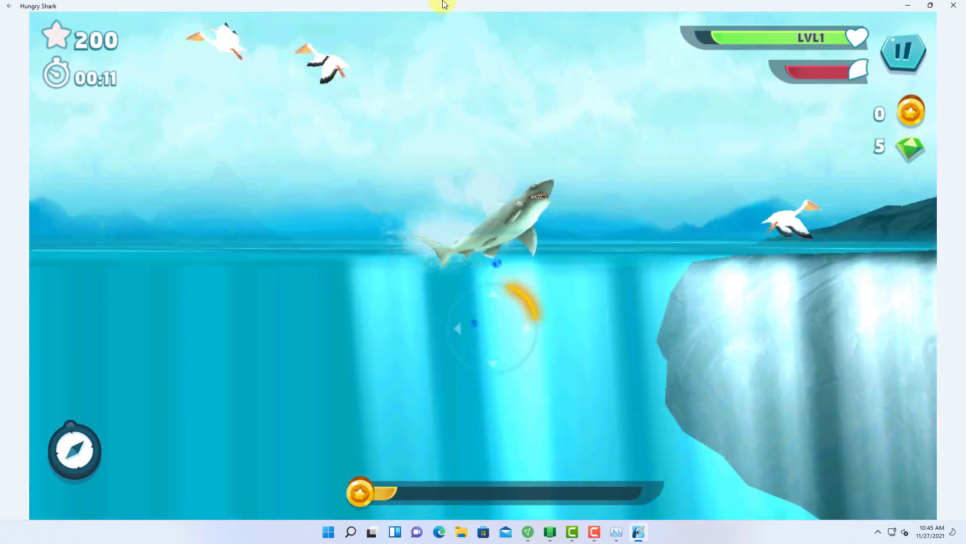